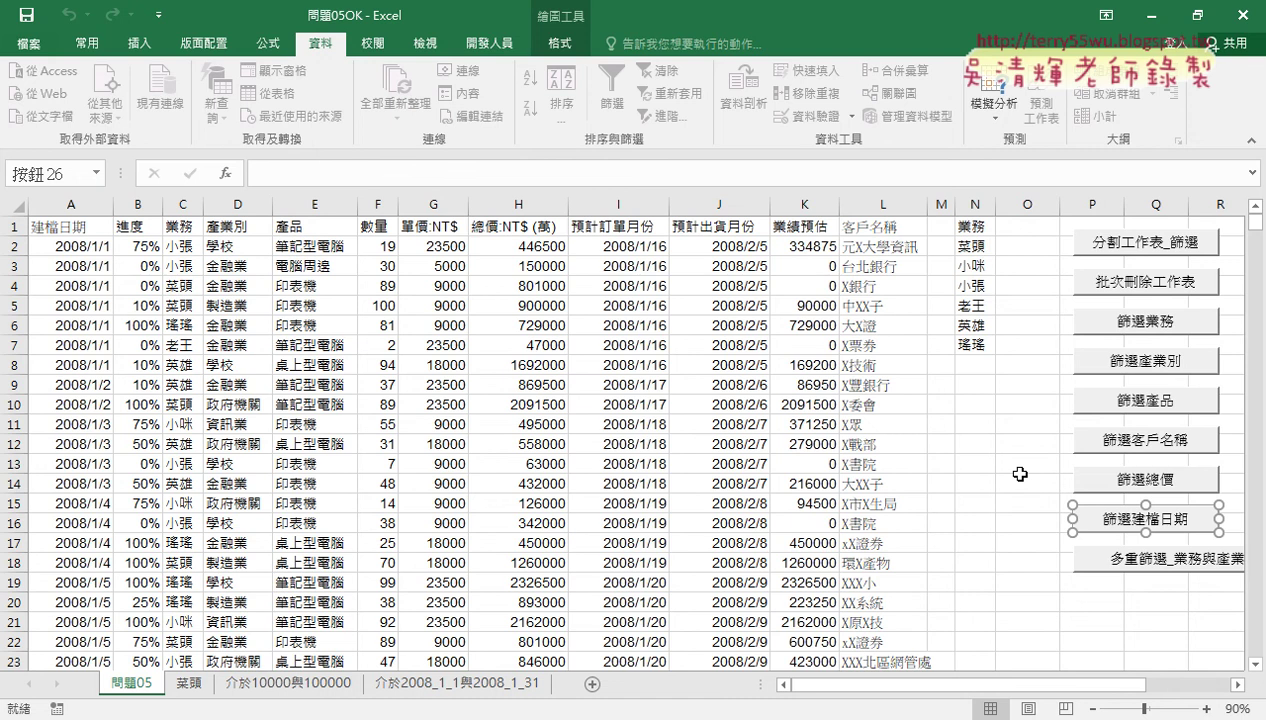
# - Edit the macro assigned to the 篩選建檔日期 button through 指定巨集, opening its Module1 code
pyautogui.click(1040, 521)
pyautogui.rightClick(1146, 527)
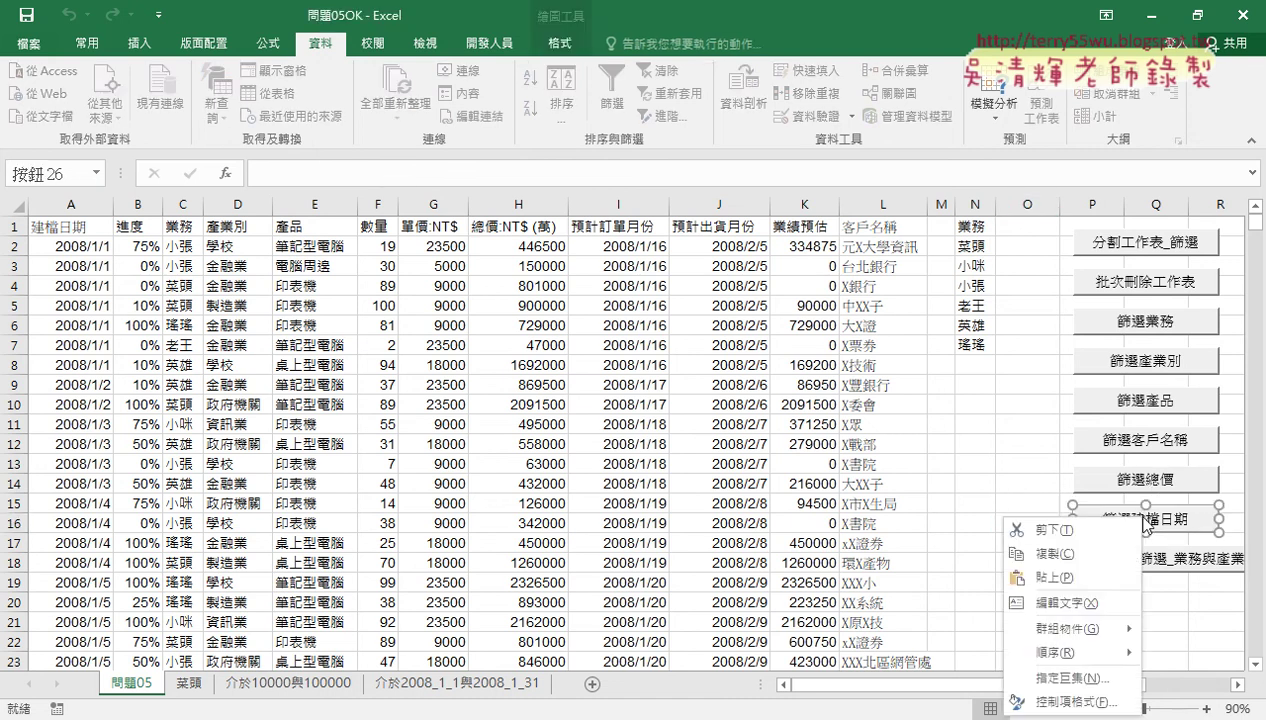
pyautogui.click(1070, 672)
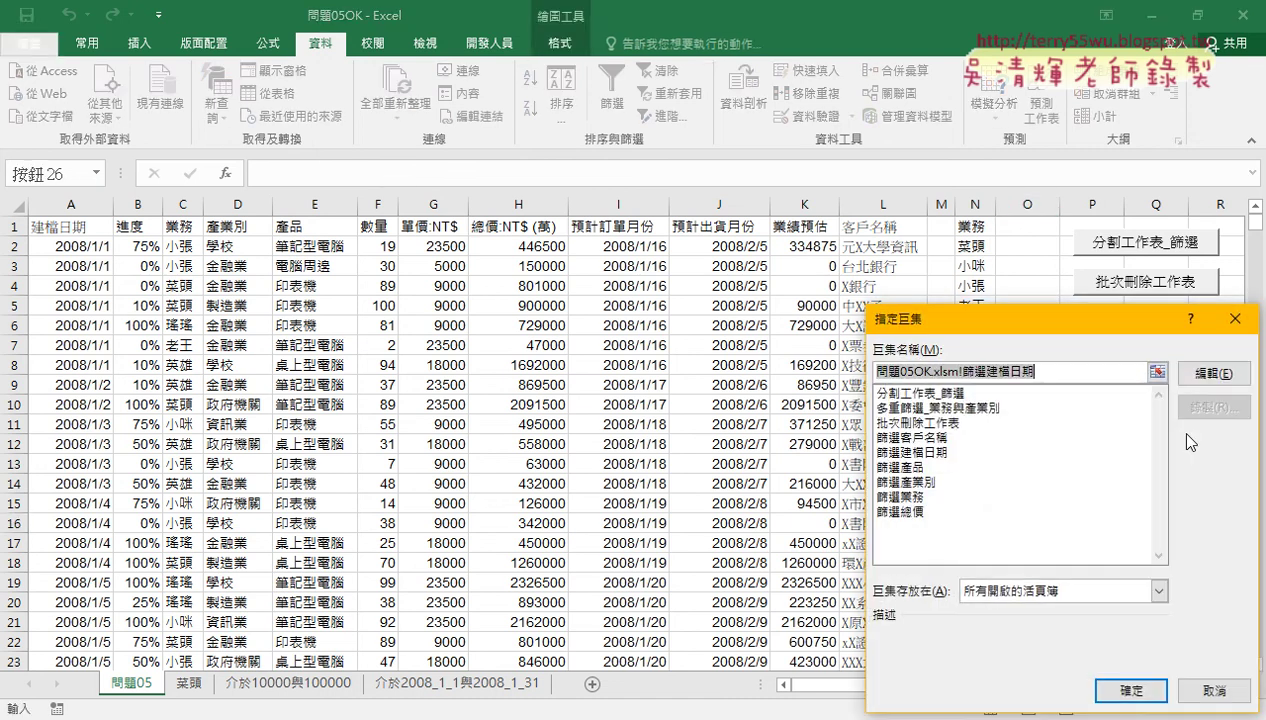
pyautogui.click(1212, 373)
# - Delete the S after 'Name =' on the new sheet's naming line
pyautogui.scroll(-2, 457, 328)
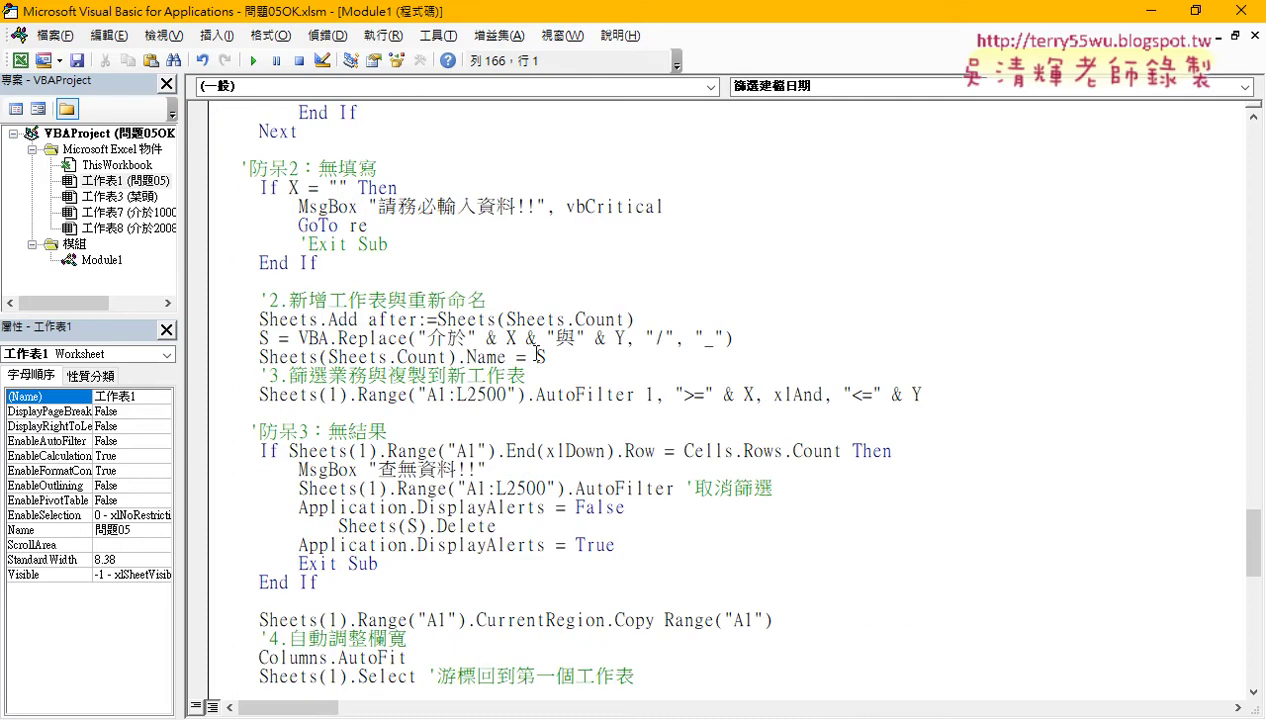
pyautogui.moveTo(742, 341); pyautogui.dragTo(193, 329)
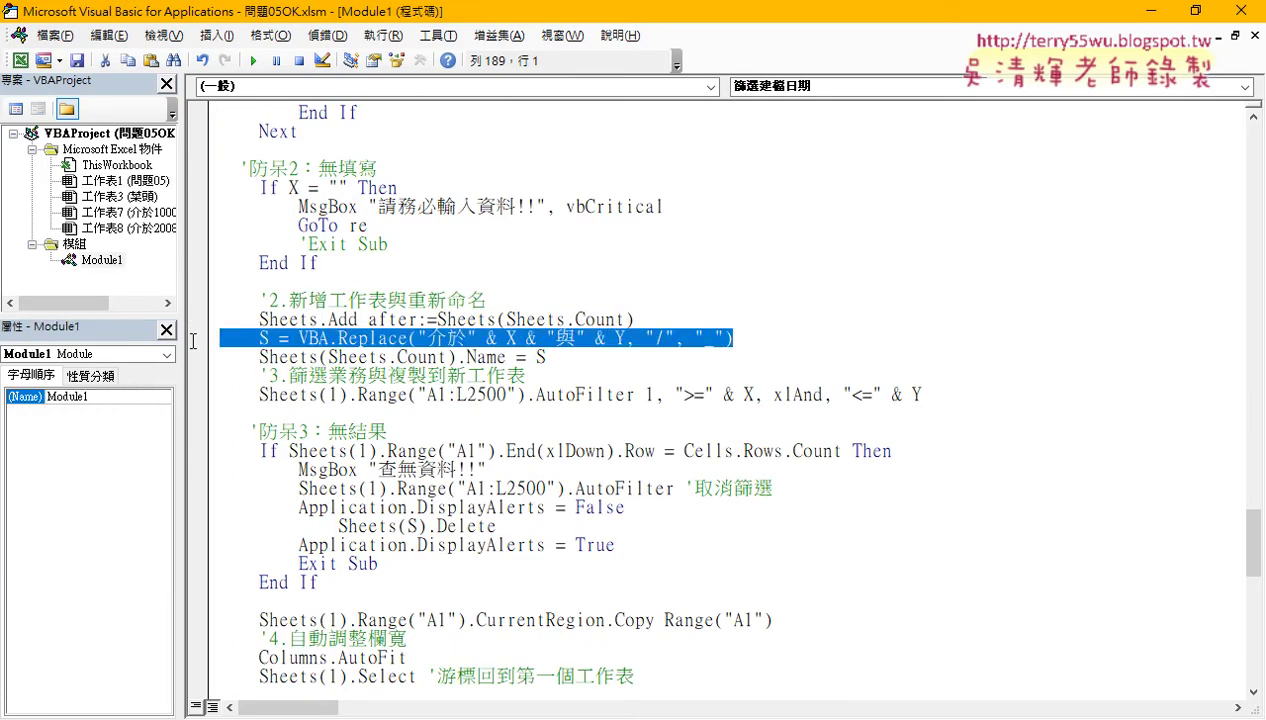
pyautogui.click(473, 356)
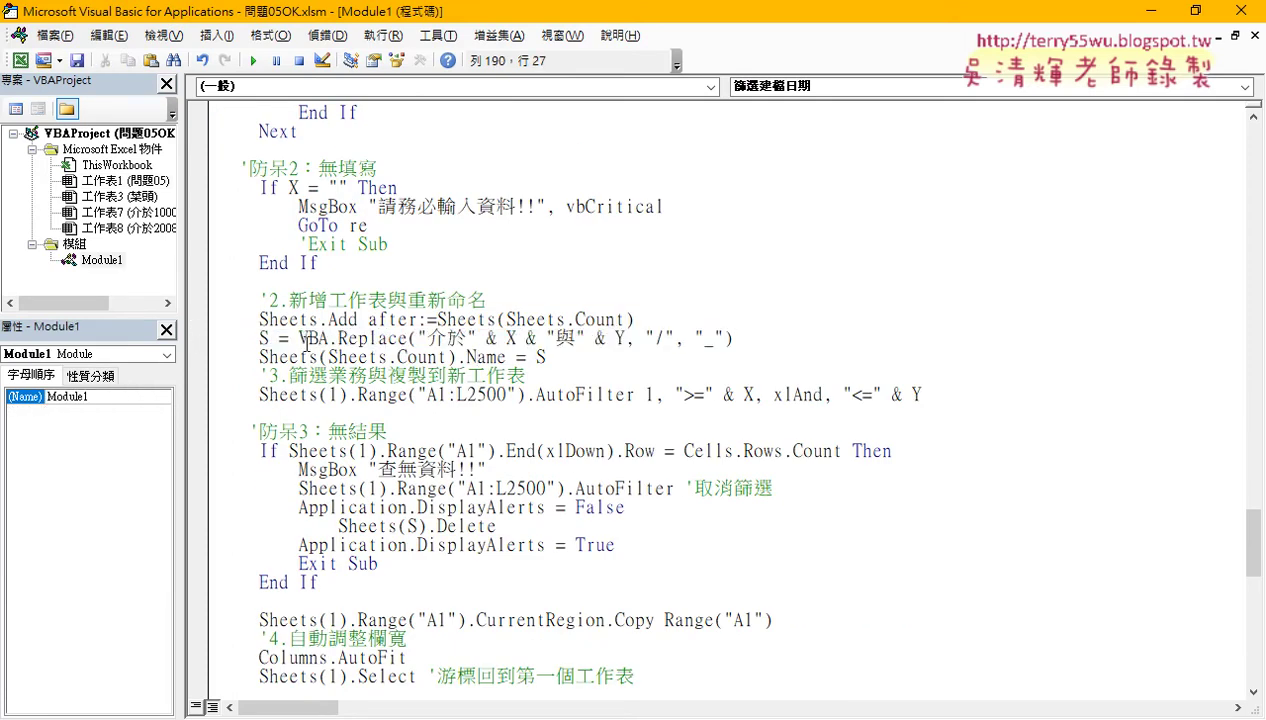
pyautogui.moveTo(299, 338); pyautogui.dragTo(752, 336)
pyautogui.moveTo(544, 356); pyautogui.dragTo(534, 356)
pyautogui.moveTo(734, 338); pyautogui.dragTo(298, 338)
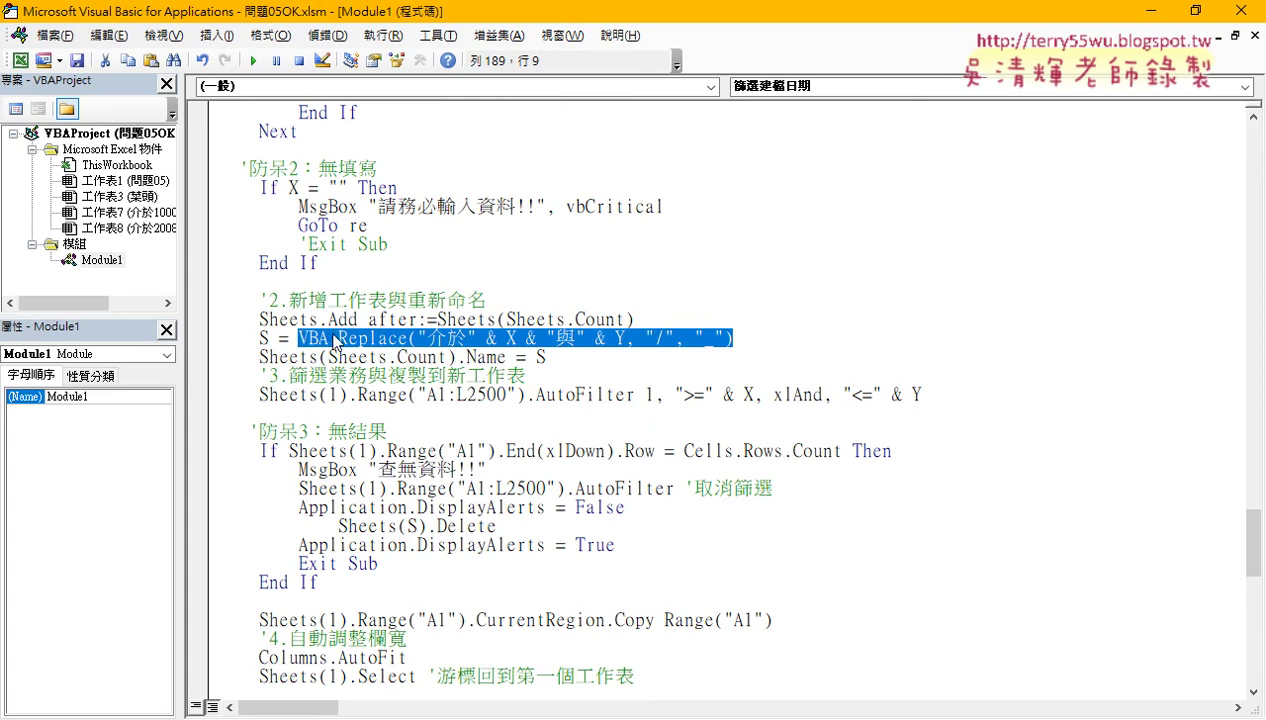
pyautogui.doubleClick(541, 357)
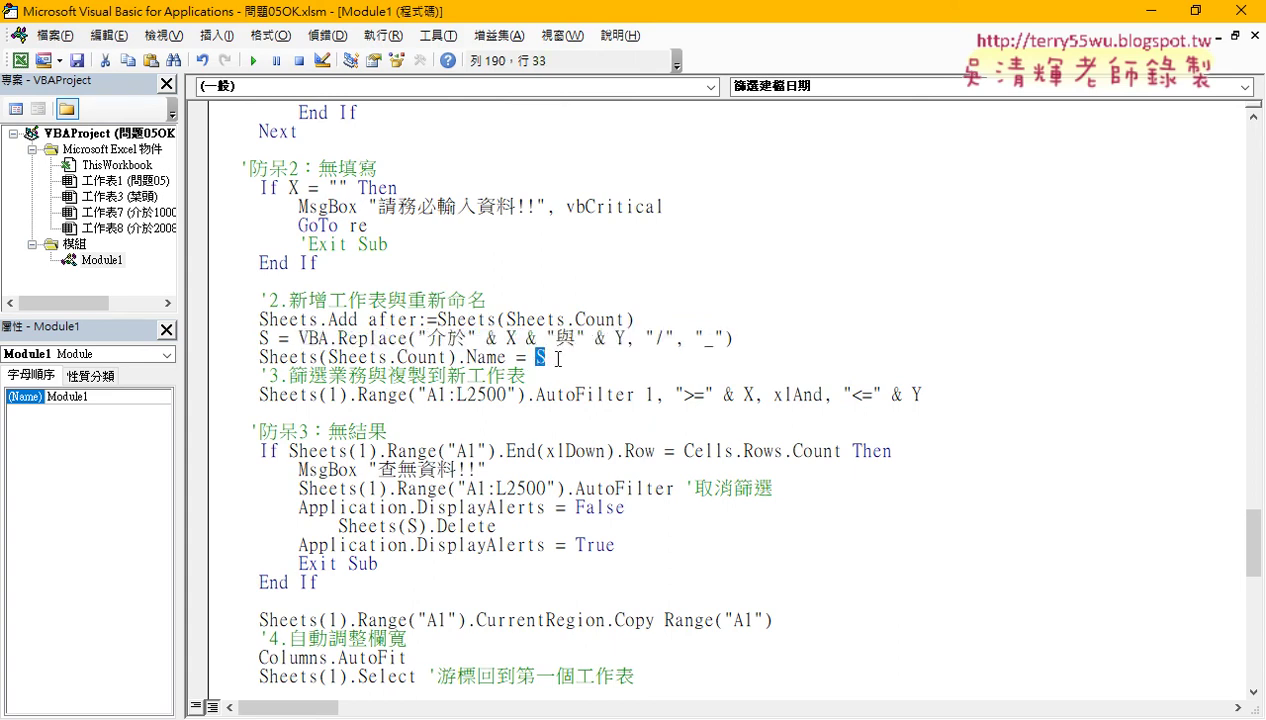
pyautogui.press('Delete')
# - Move the VBA.Replace expression onto the Name line and delete the leftover 'S =' text
pyautogui.click(303, 338)
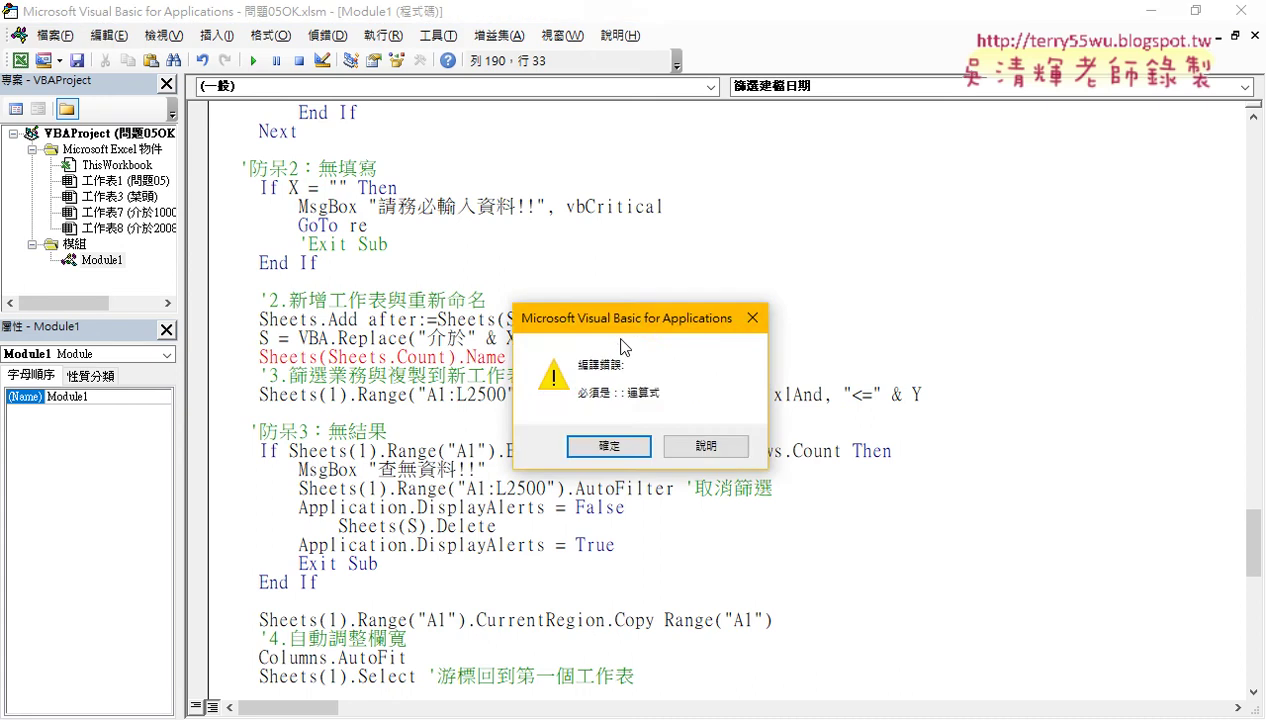
pyautogui.click(604, 438)
pyautogui.moveTo(734, 338); pyautogui.dragTo(298, 338)
pyautogui.moveTo(420, 345); pyautogui.dragTo(558, 360)
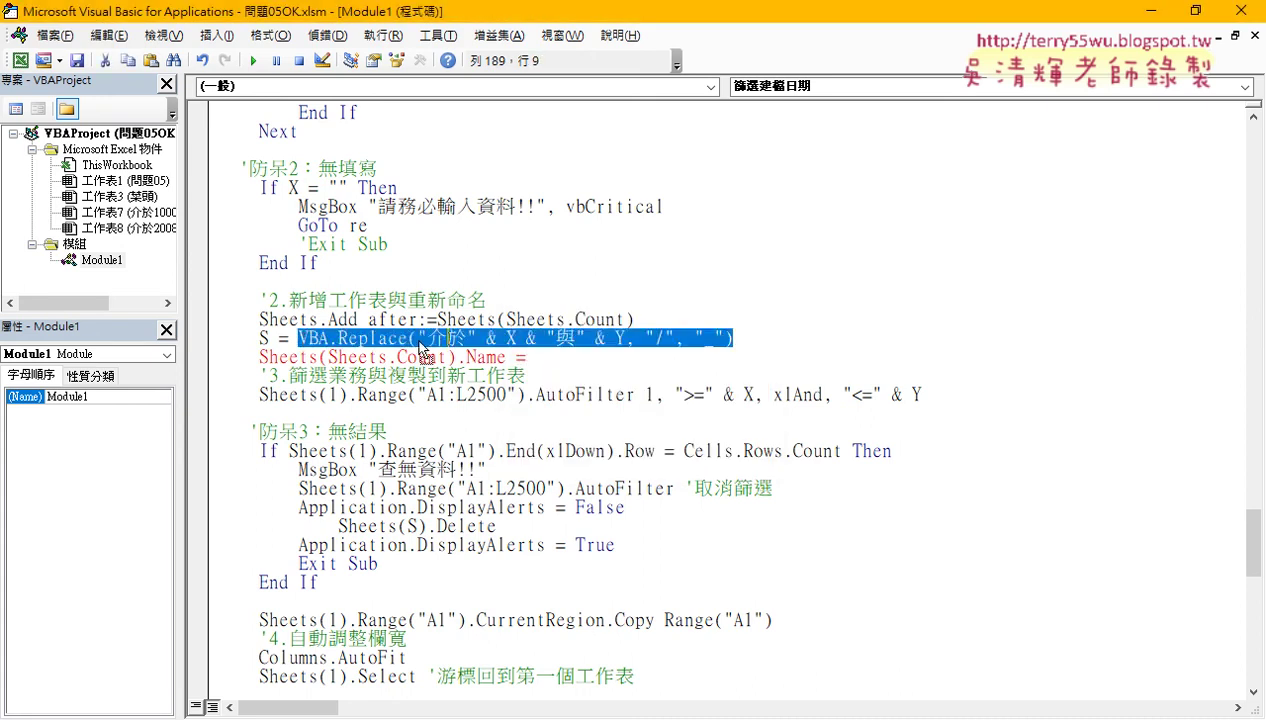
pyautogui.moveTo(290, 338); pyautogui.dragTo(222, 340)
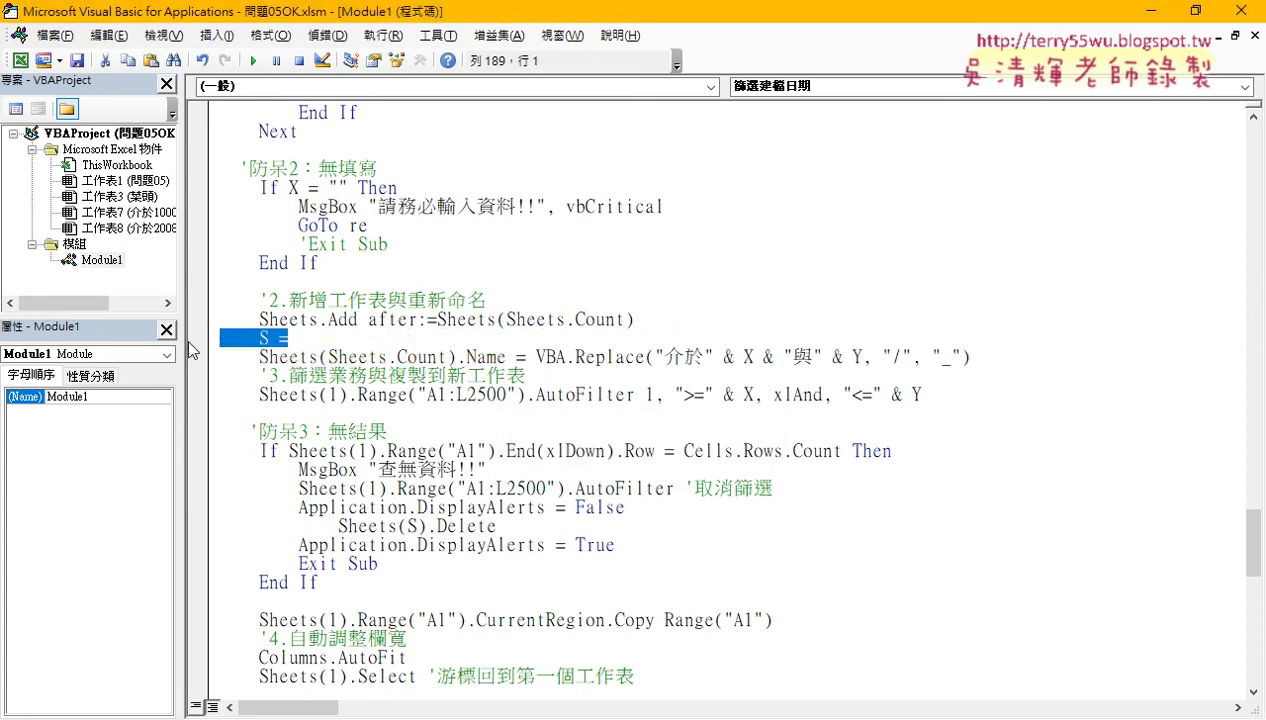
pyautogui.press('Delete')
pyautogui.press('Delete')
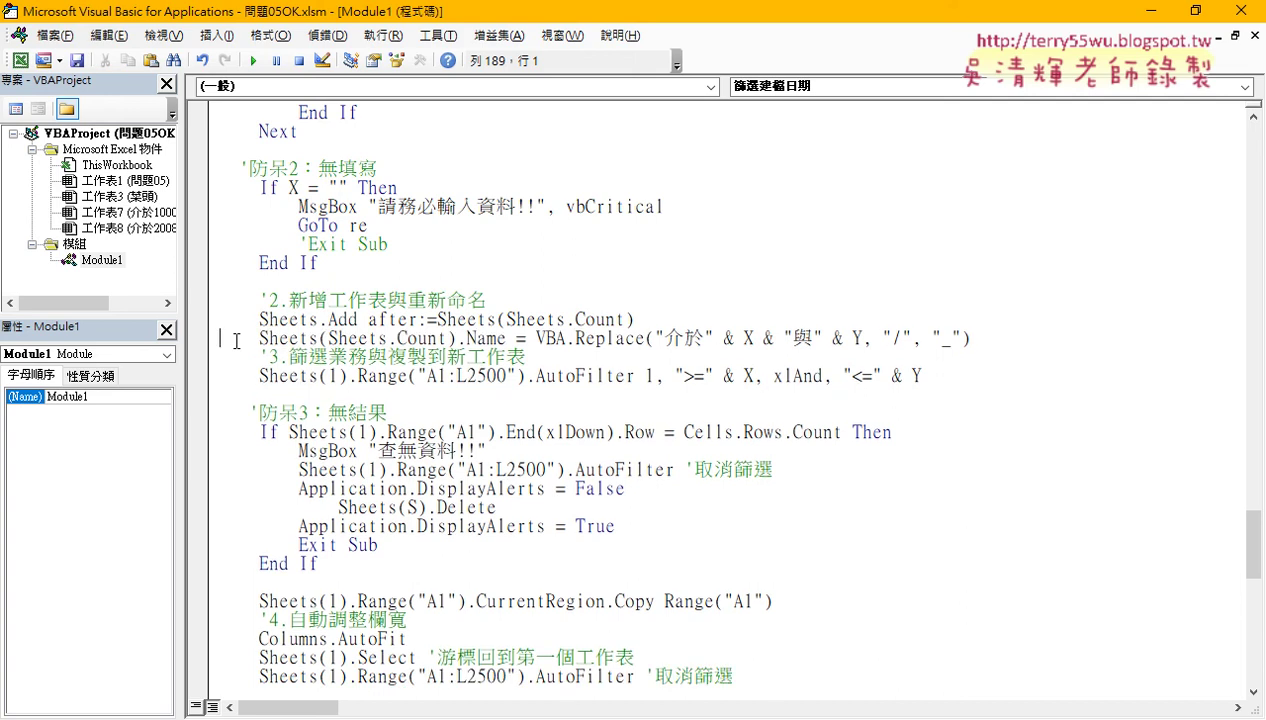
pyautogui.moveTo(536, 338); pyautogui.dragTo(997, 341)
pyautogui.hotkey('ctrl', 'c')
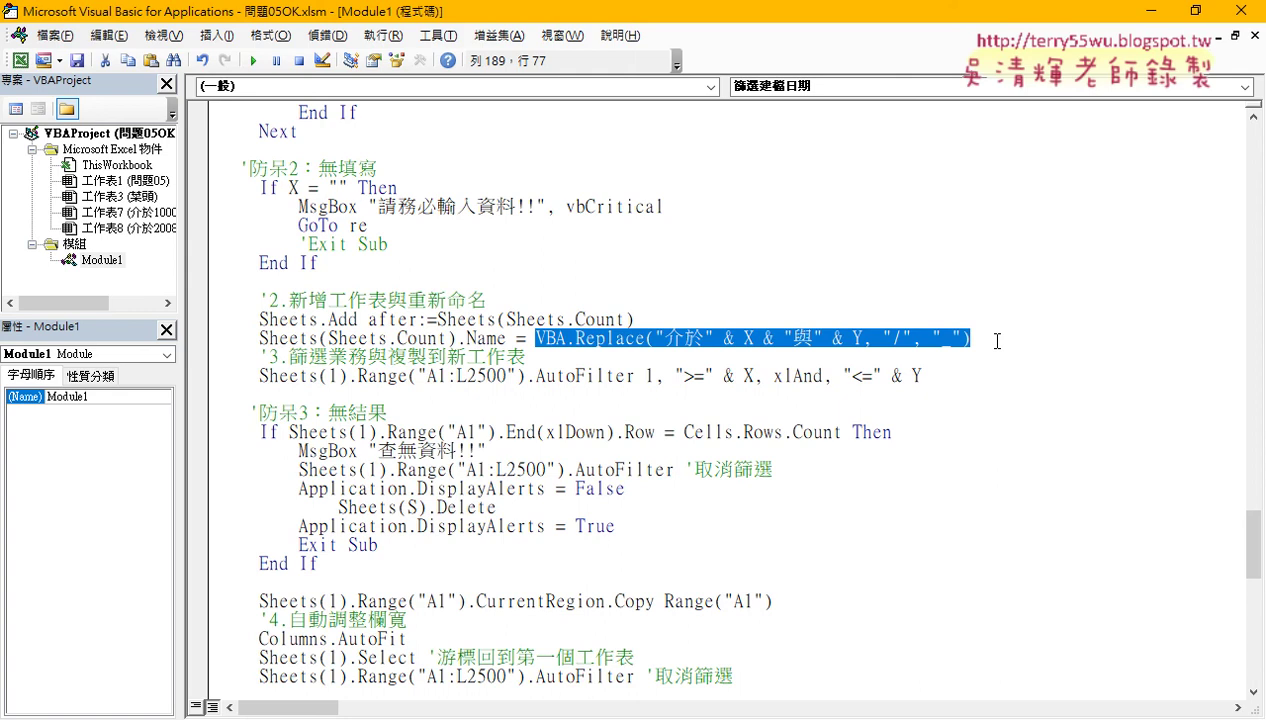
# - Put 'S = VBA.Replace(...)' back on its own line and make the Name assignment use S
pyautogui.press('Home')
pyautogui.press('Return')
pyautogui.press('Up')
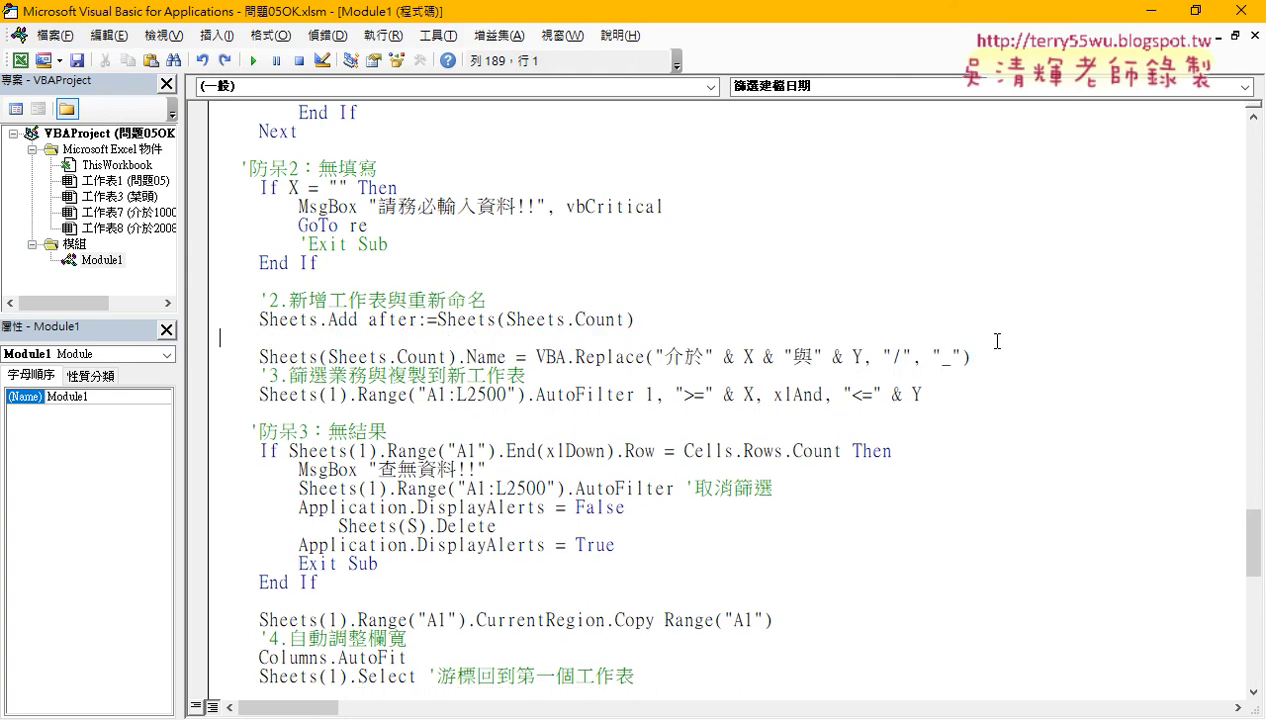
pyautogui.write('S =')
pyautogui.hotkey('ctrl', 'v')
pyautogui.write('S')
pyautogui.hotkey('shift', 'Left')
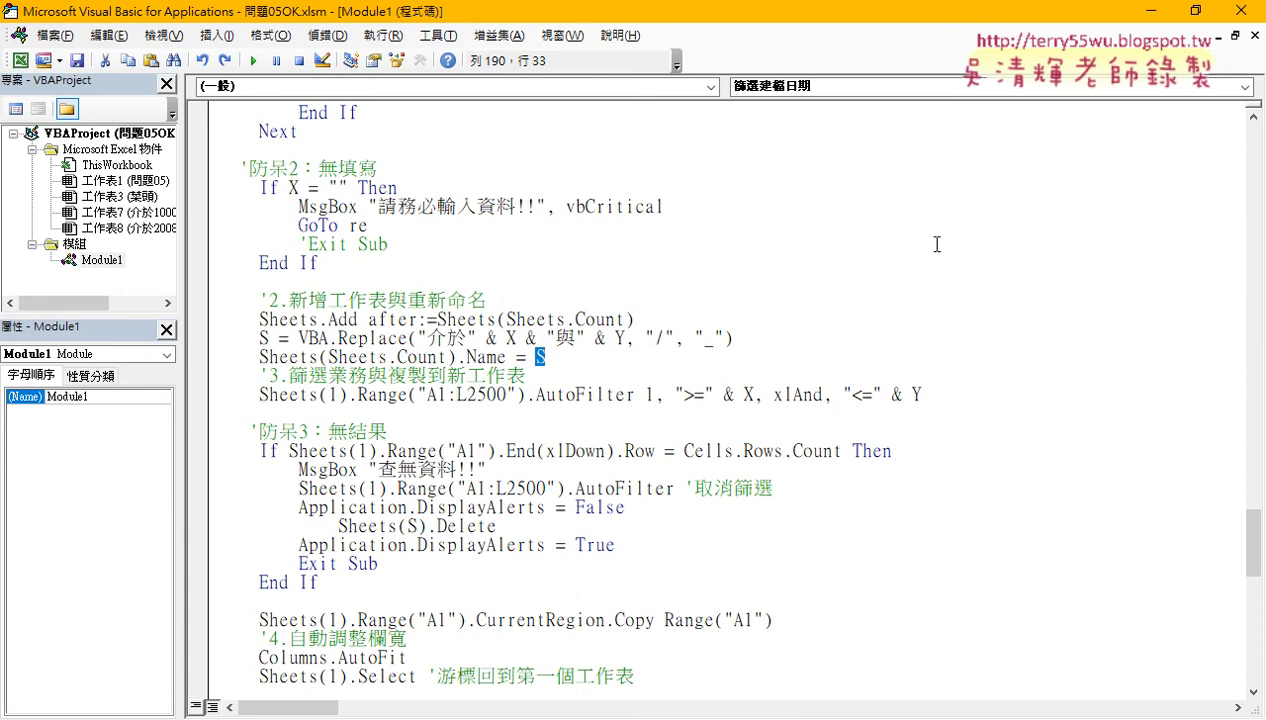
# - Retype '.re' over the .Replace call so the line reads S = VBA.Replace without arguments
pyautogui.moveTo(337, 340)
pyautogui.mouseDown()
pyautogui.moveTo(297, 340)
pyautogui.moveTo(766, 340)
pyautogui.mouseUp()
pyautogui.click(335, 340)
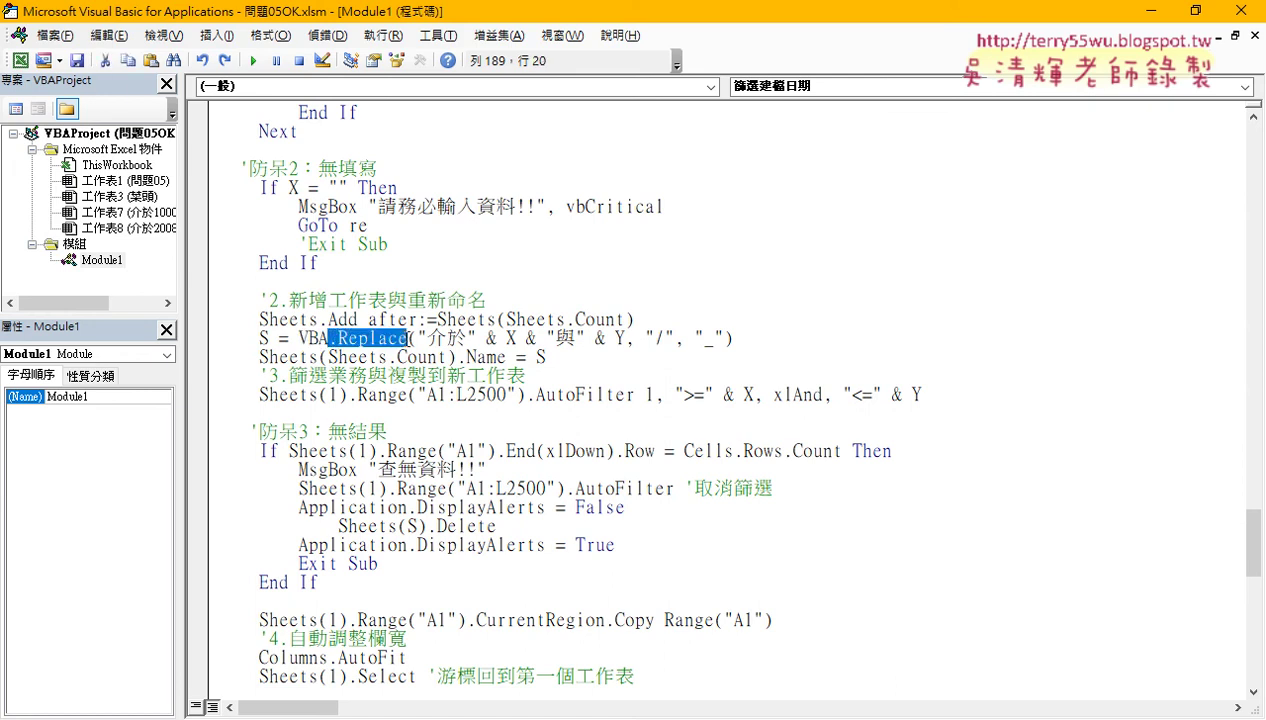
pyautogui.write('.')
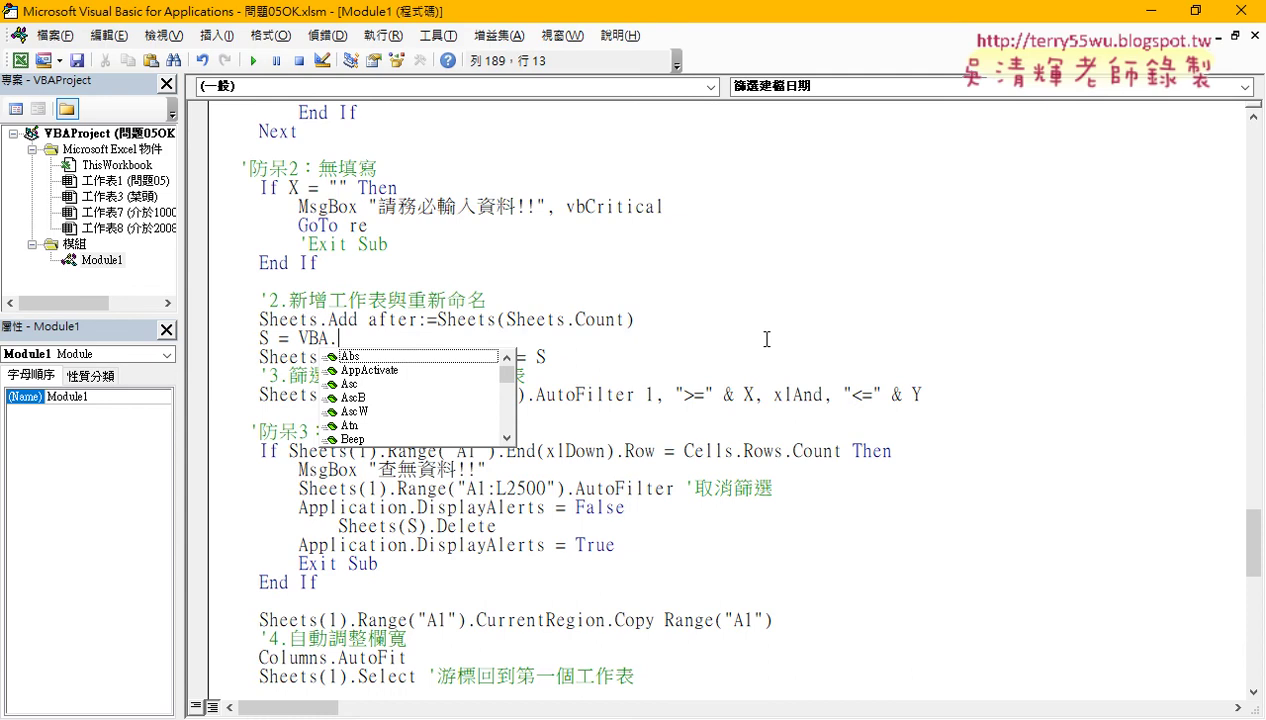
pyautogui.write('r')
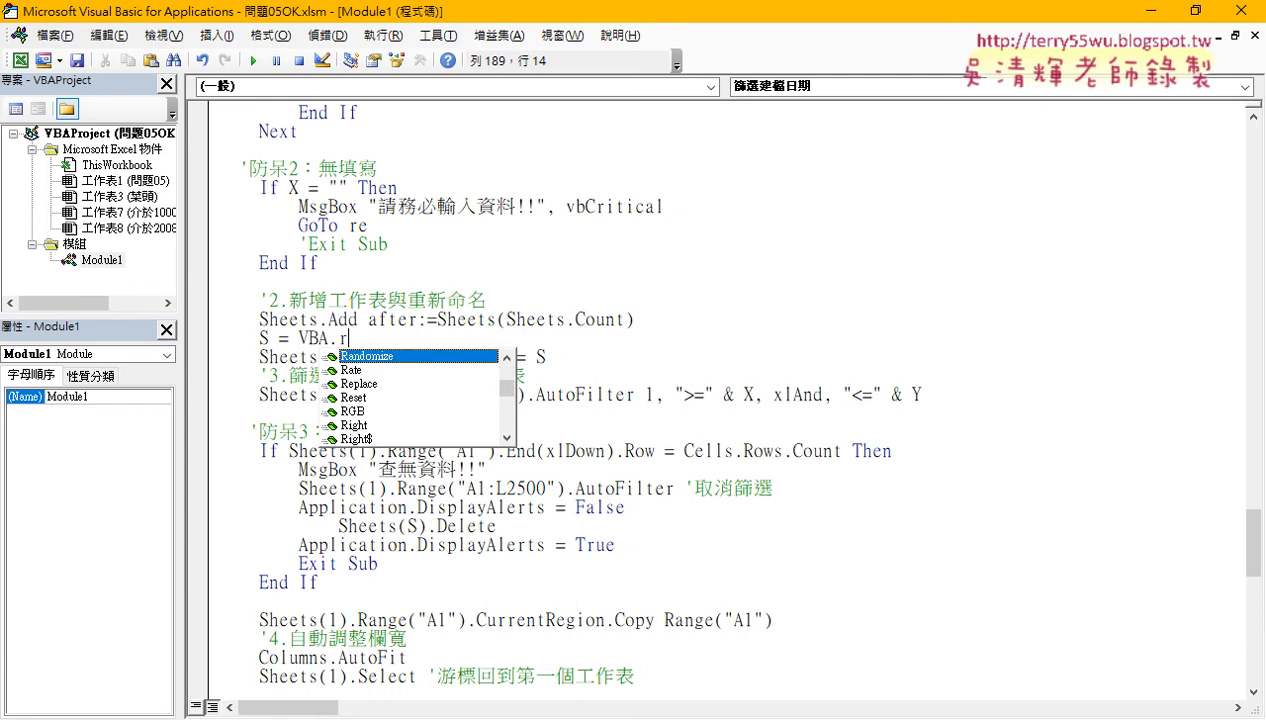
pyautogui.write('eplace')
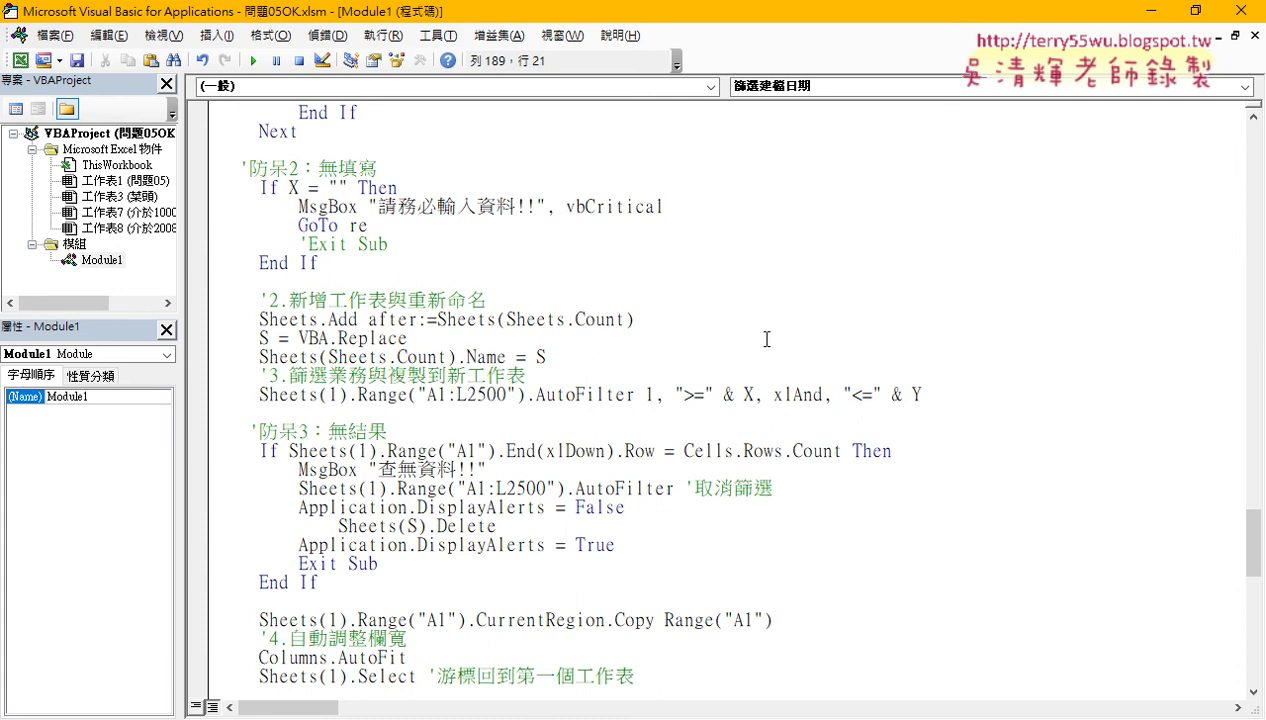
pyautogui.press('BackSpace')
# - Type '(' after VBA.Replace to bring up its Expression, Find, Replace, Start, Count, Compare hints
pyautogui.write('(')
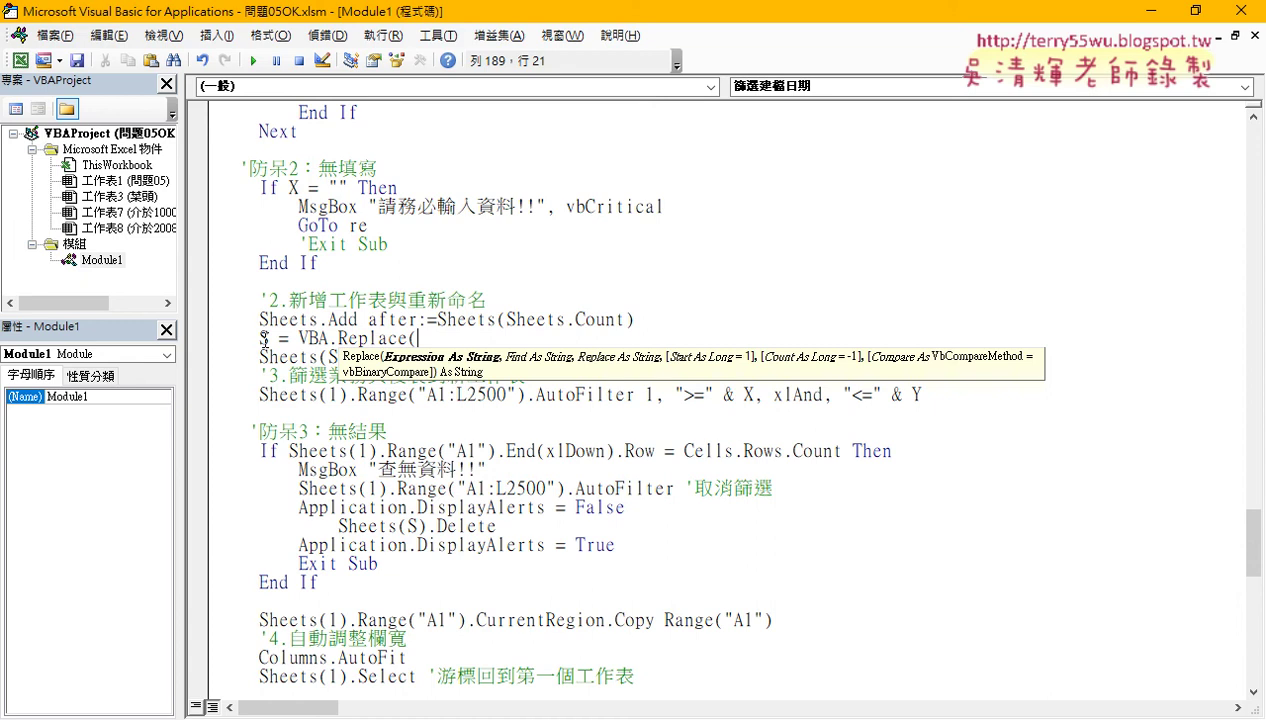
# - Request F1 help for the Replace function from the code
pyautogui.press('Left')
pyautogui.press('Left')
pyautogui.press('Left')
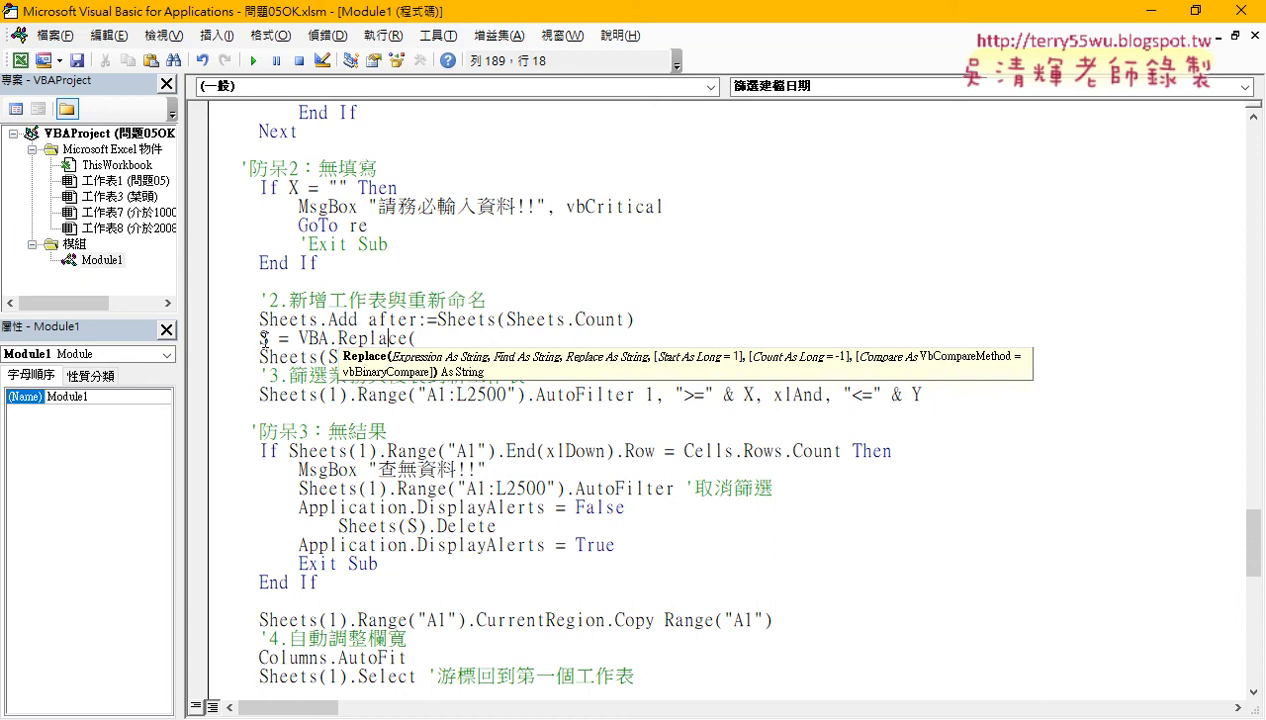
pyautogui.press('F1')
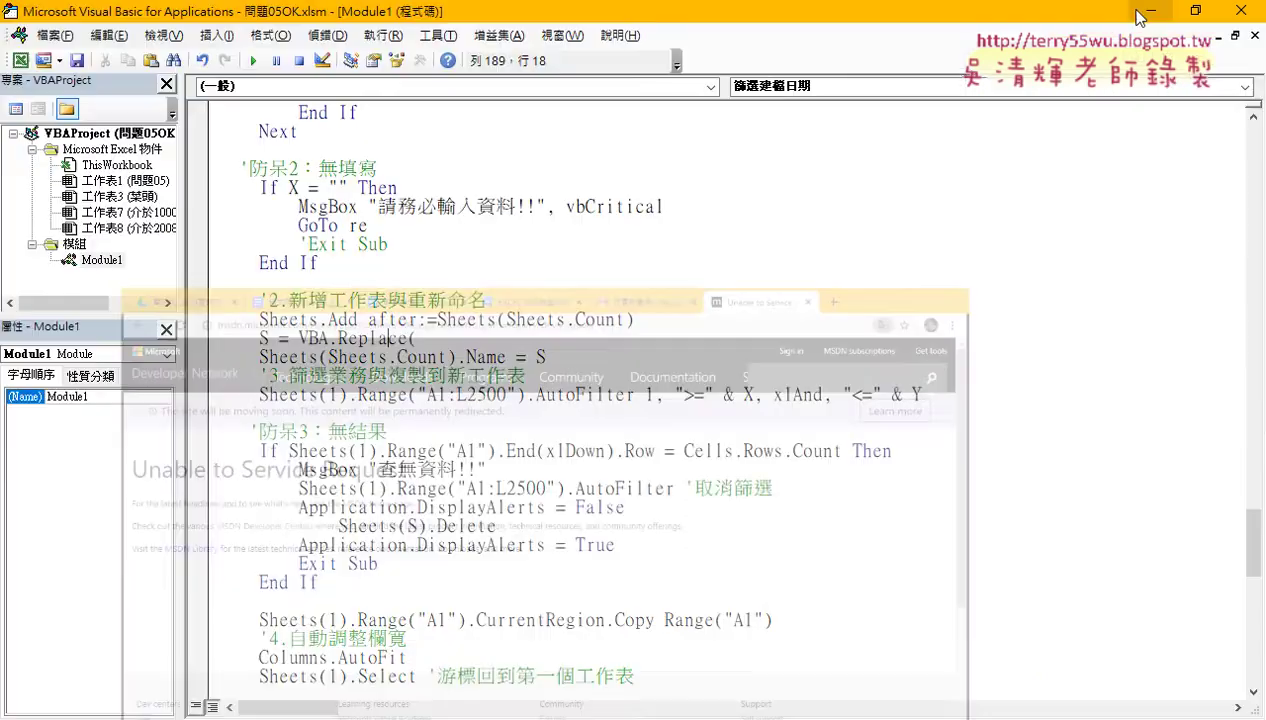
# - Minimize the MSDN error page and return to the end of the S = VBA.Replace( line
pyautogui.click(1150, 12)
pyautogui.click(419, 334)
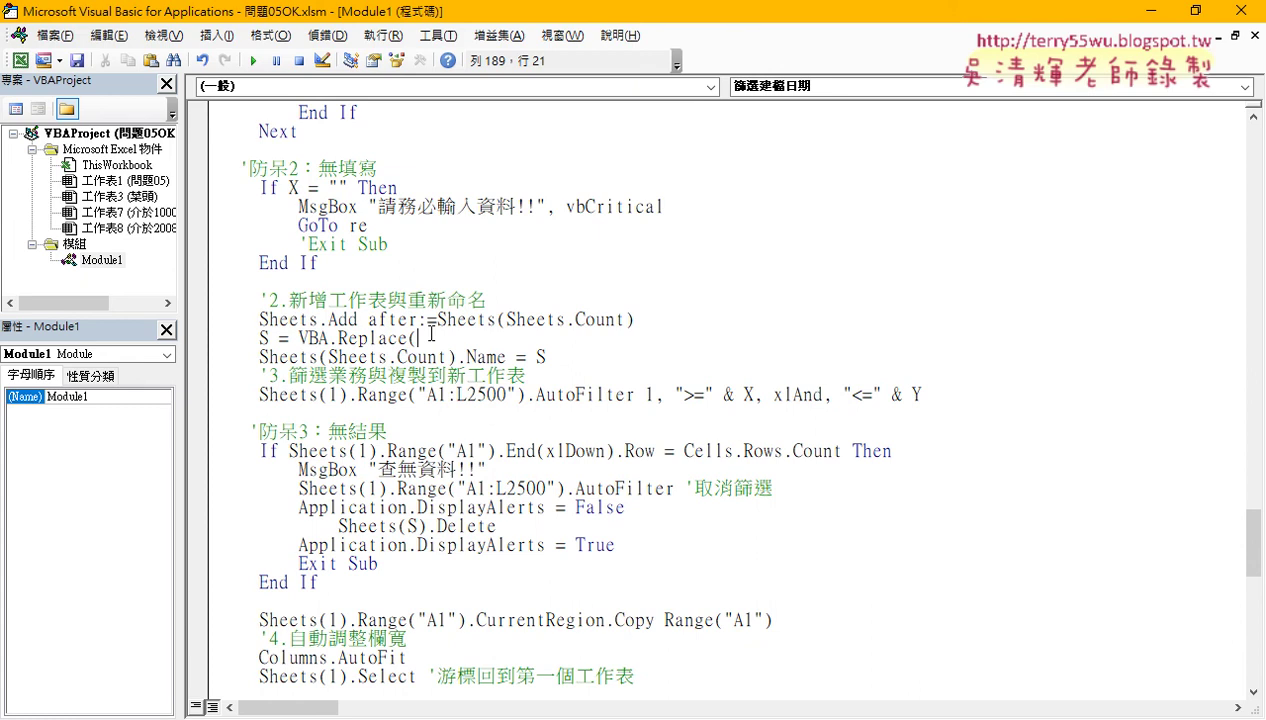
# - Undo back to the complete VBA.Replace line, then close the VBA editor
pyautogui.hotkey('ctrl', 'z')
pyautogui.hotkey('ctrl', 'z')
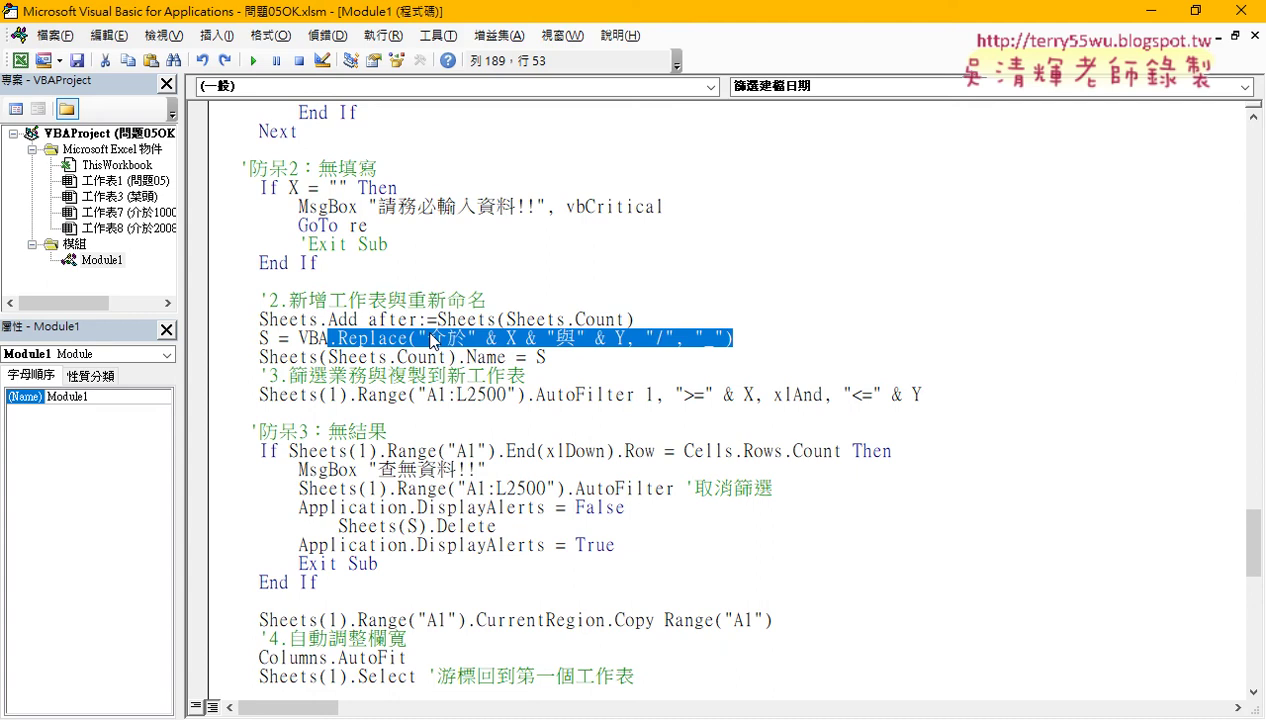
pyautogui.click(1240, 12)
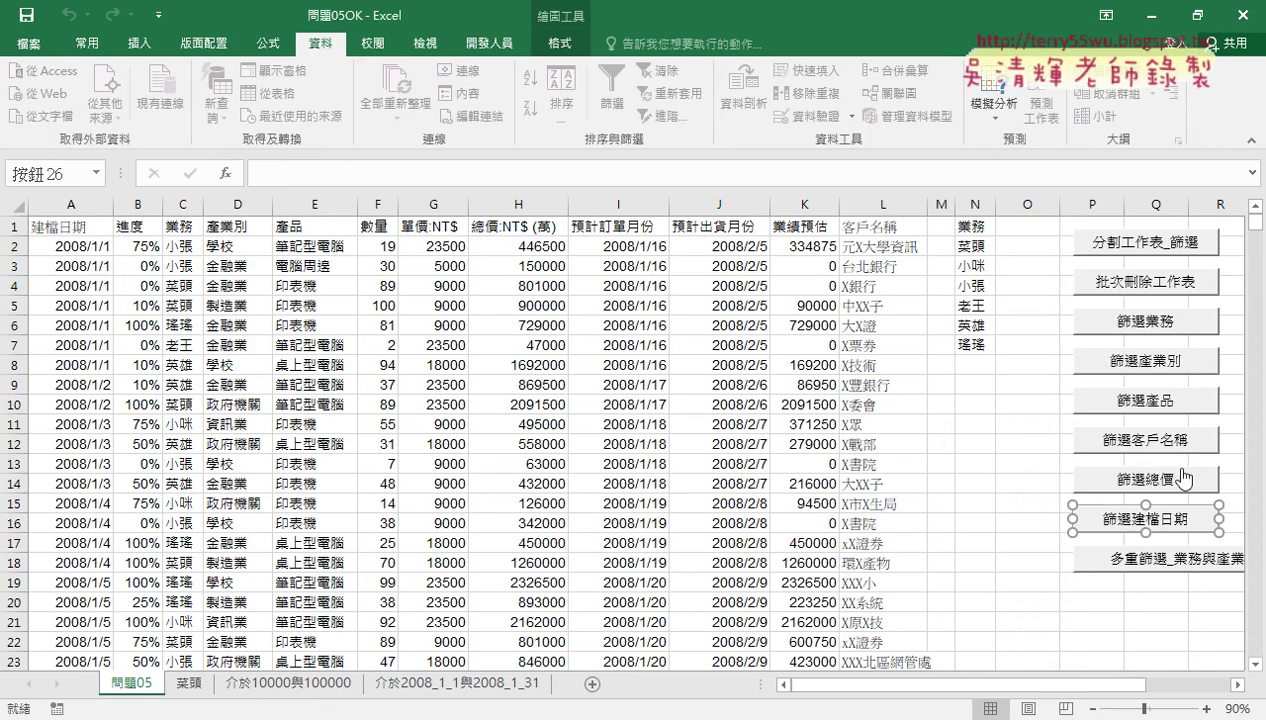
# - Turn on AutoFilter for the sales table and show the 建檔日期 column's 日期篩選 options
pyautogui.click(997, 531)
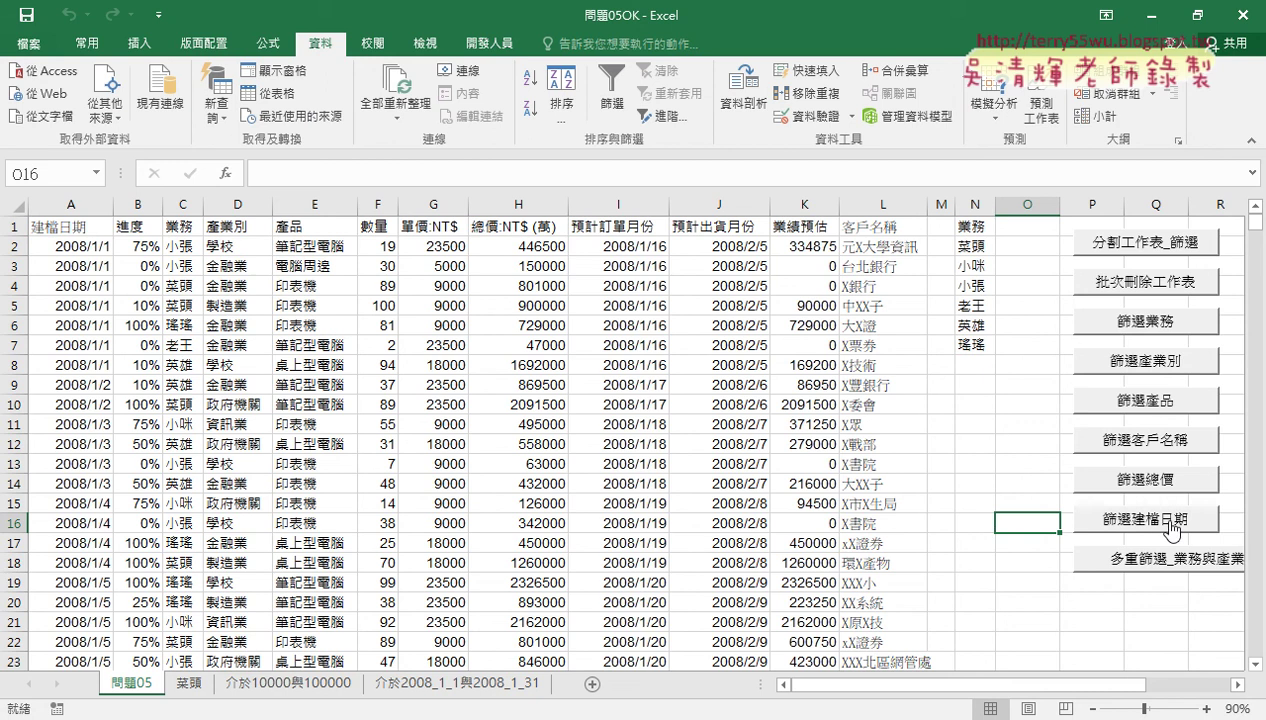
pyautogui.click(505, 207)
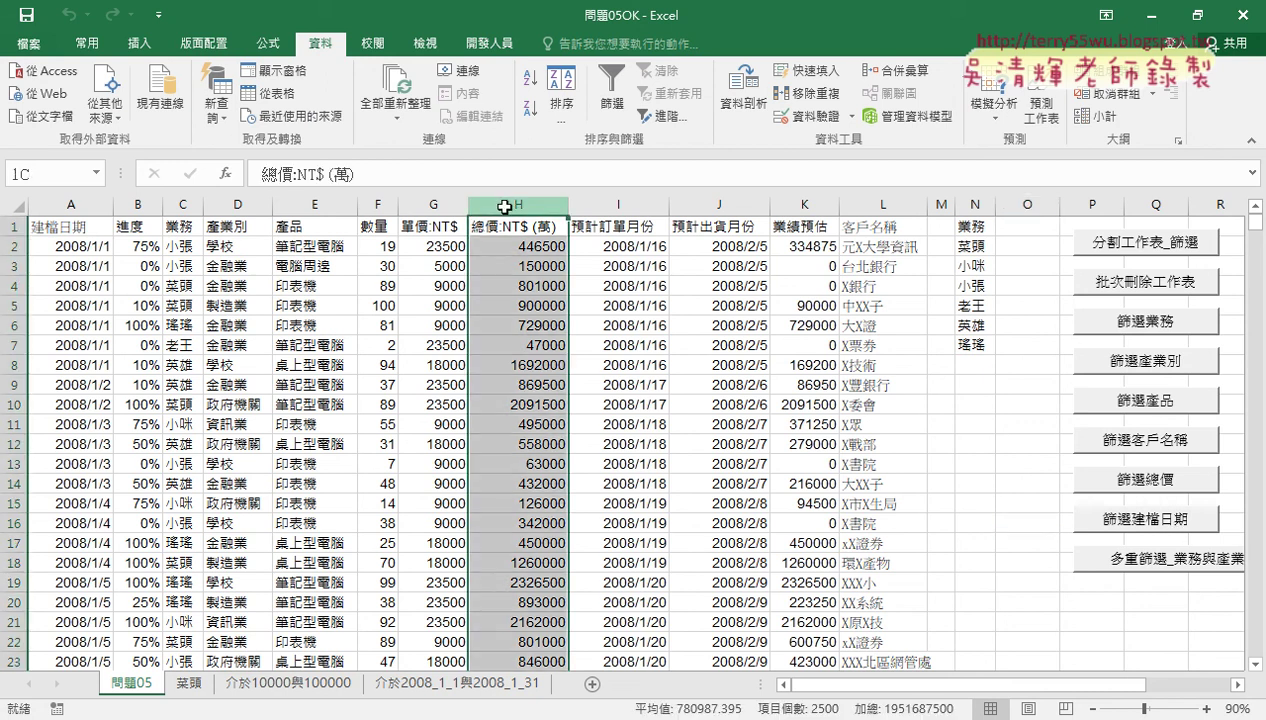
pyautogui.click(61, 205)
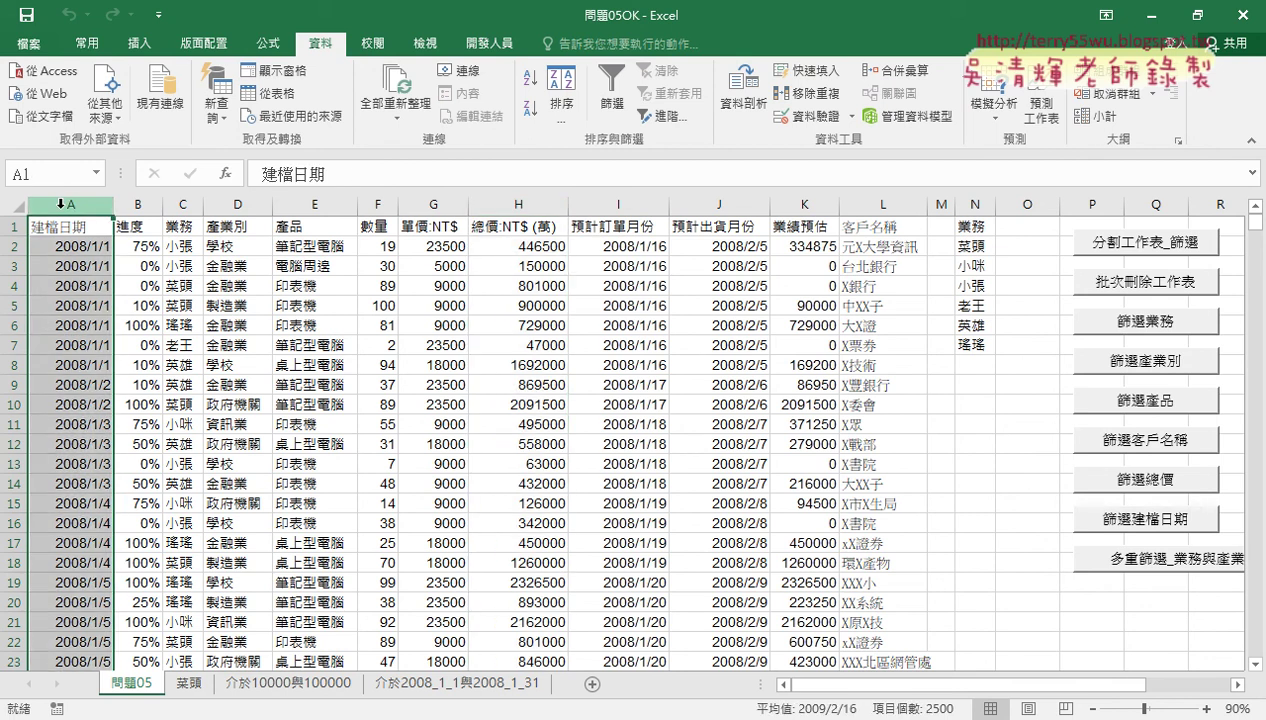
pyautogui.click(72, 228)
pyautogui.click(611, 90)
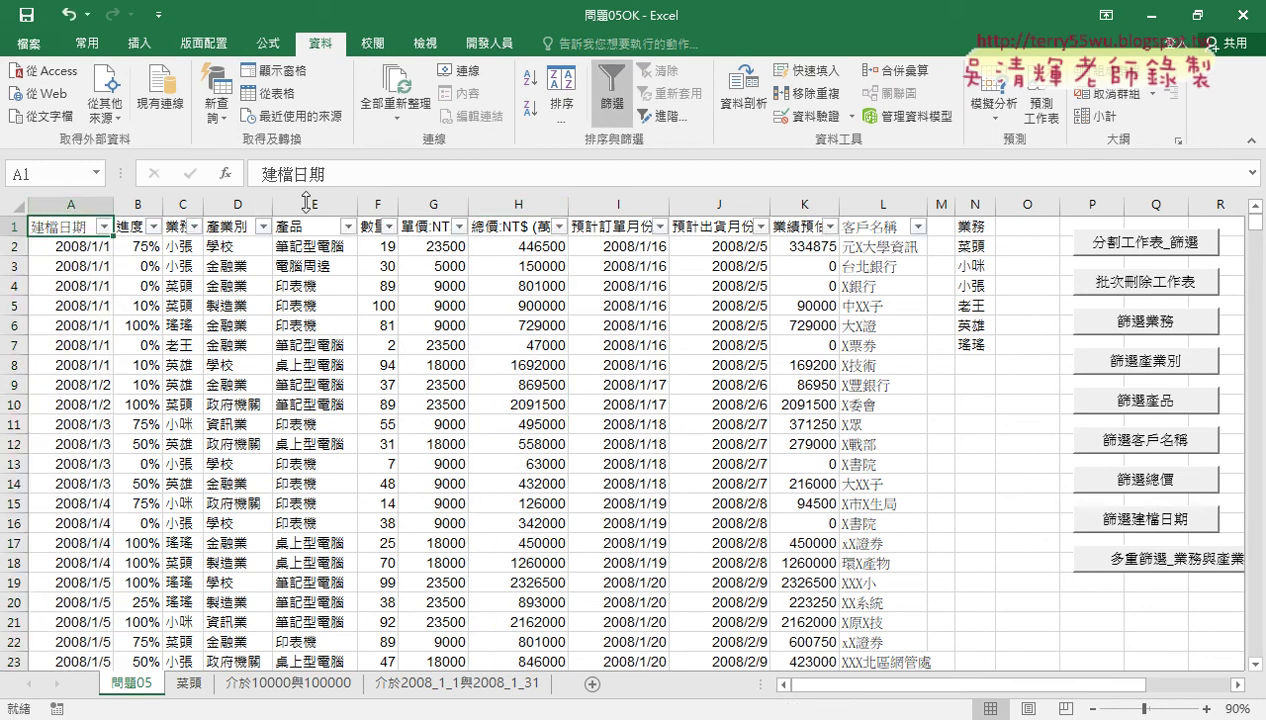
pyautogui.click(104, 227)
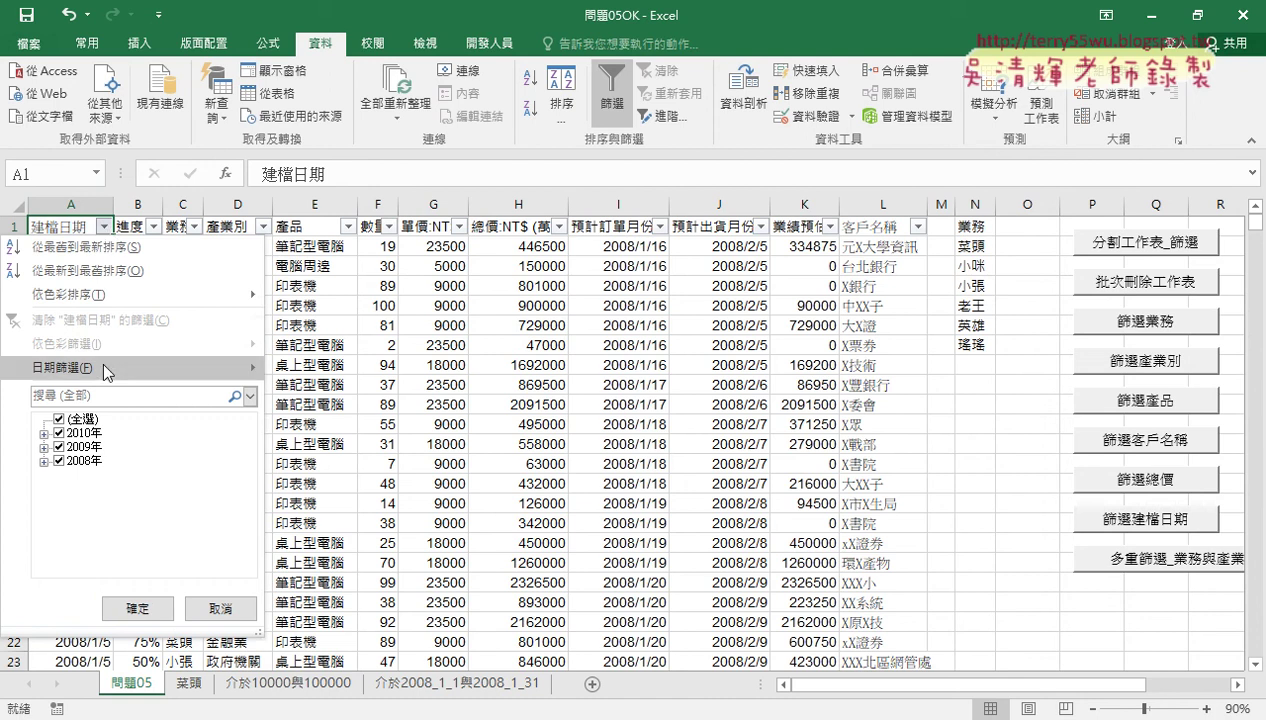
pyautogui.moveTo(206, 370)
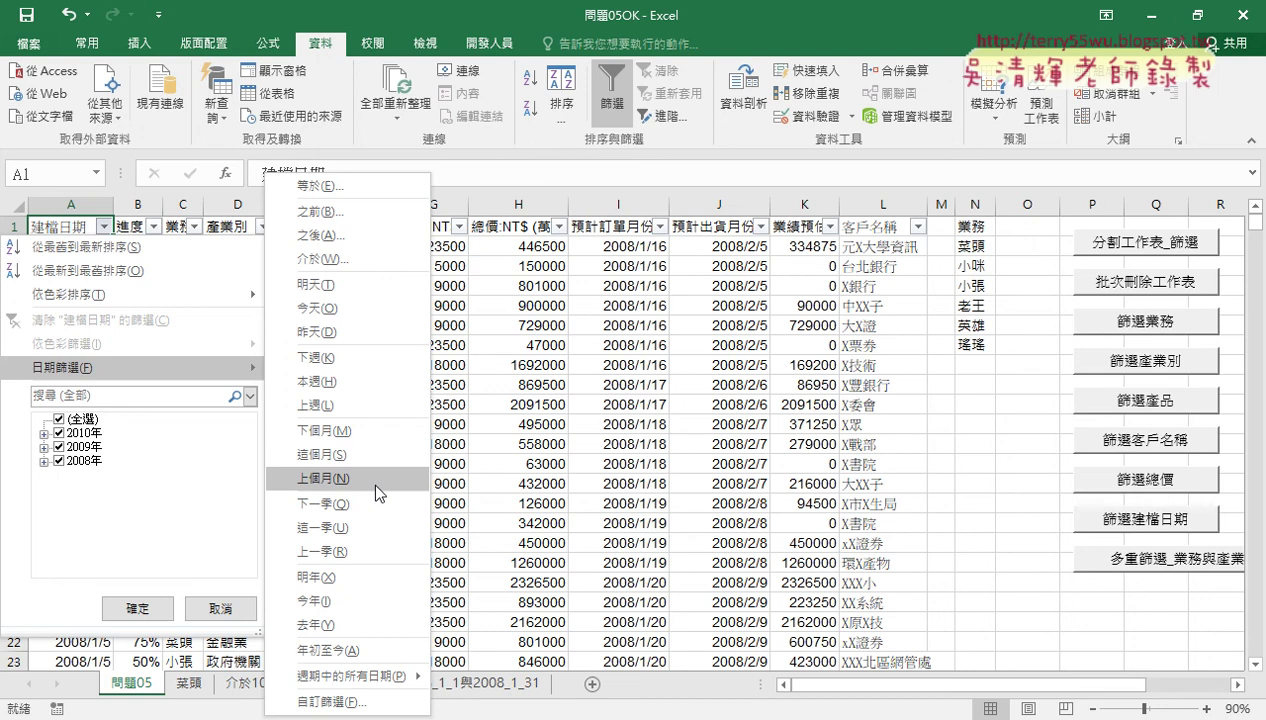
# - Close the date filter list and turn AutoFilter off on the 問題05 sheet
pyautogui.click(565, 413)
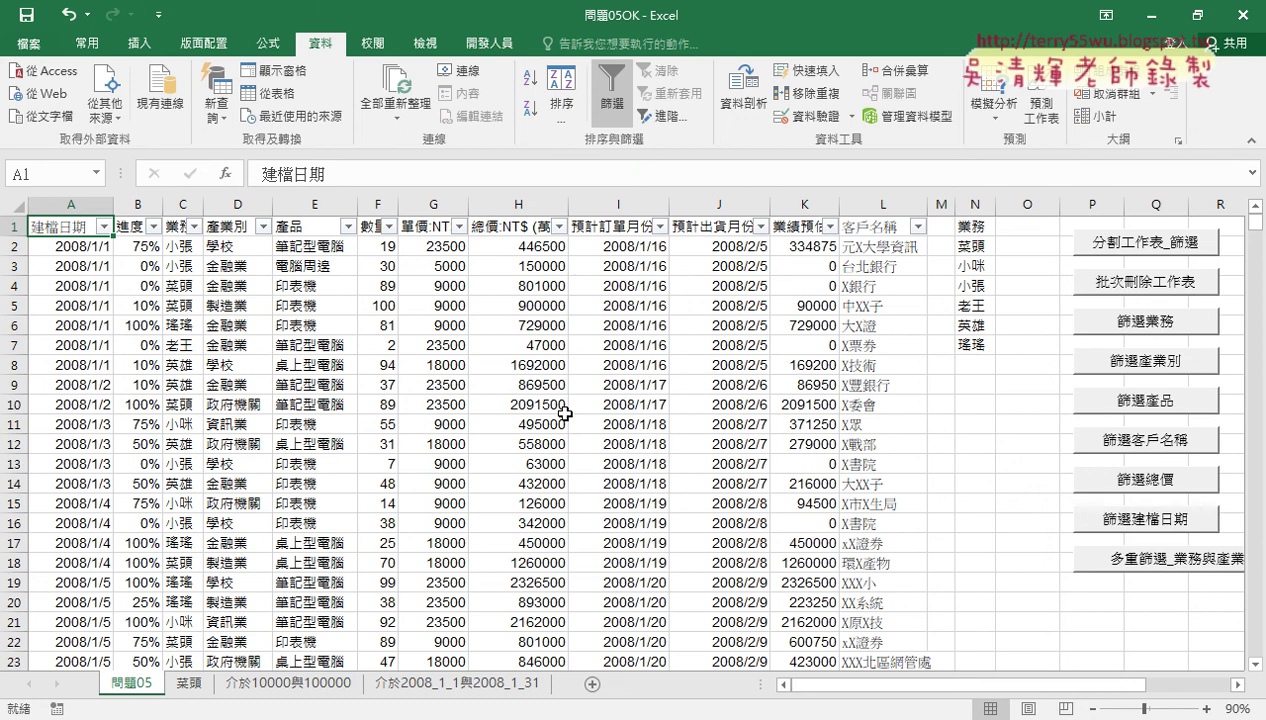
pyautogui.click(608, 100)
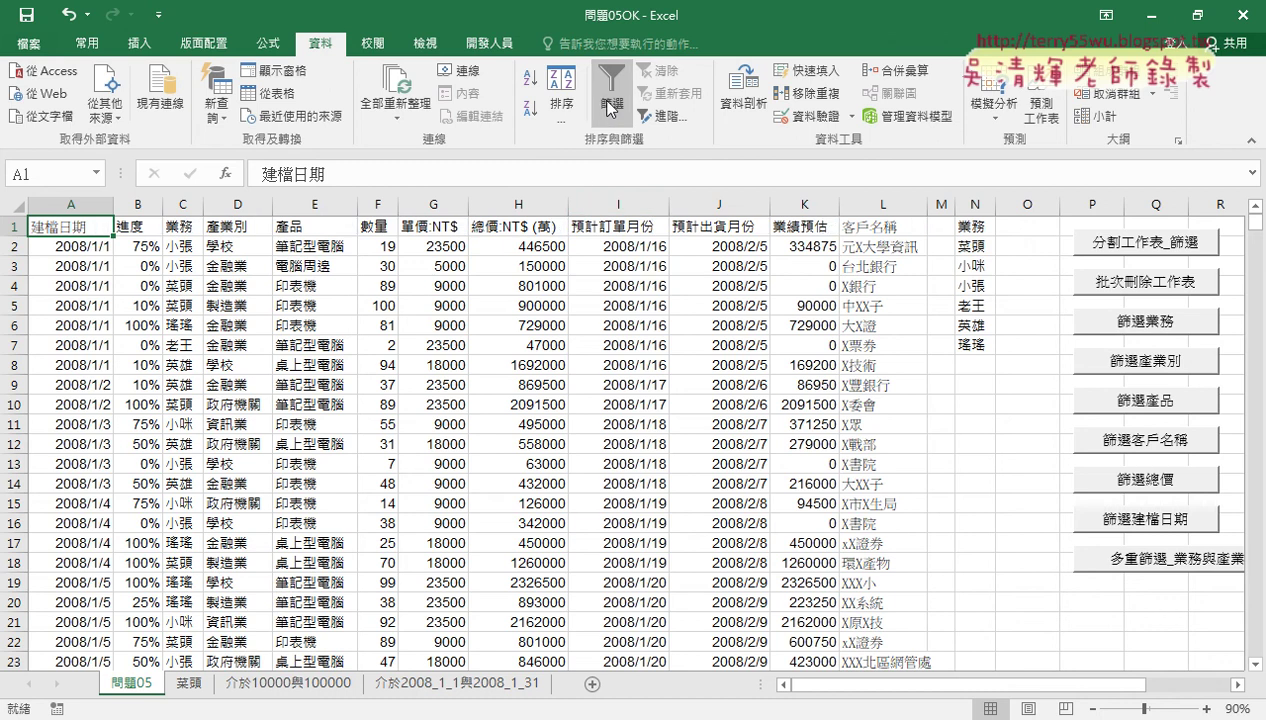
pyautogui.click(514, 229)
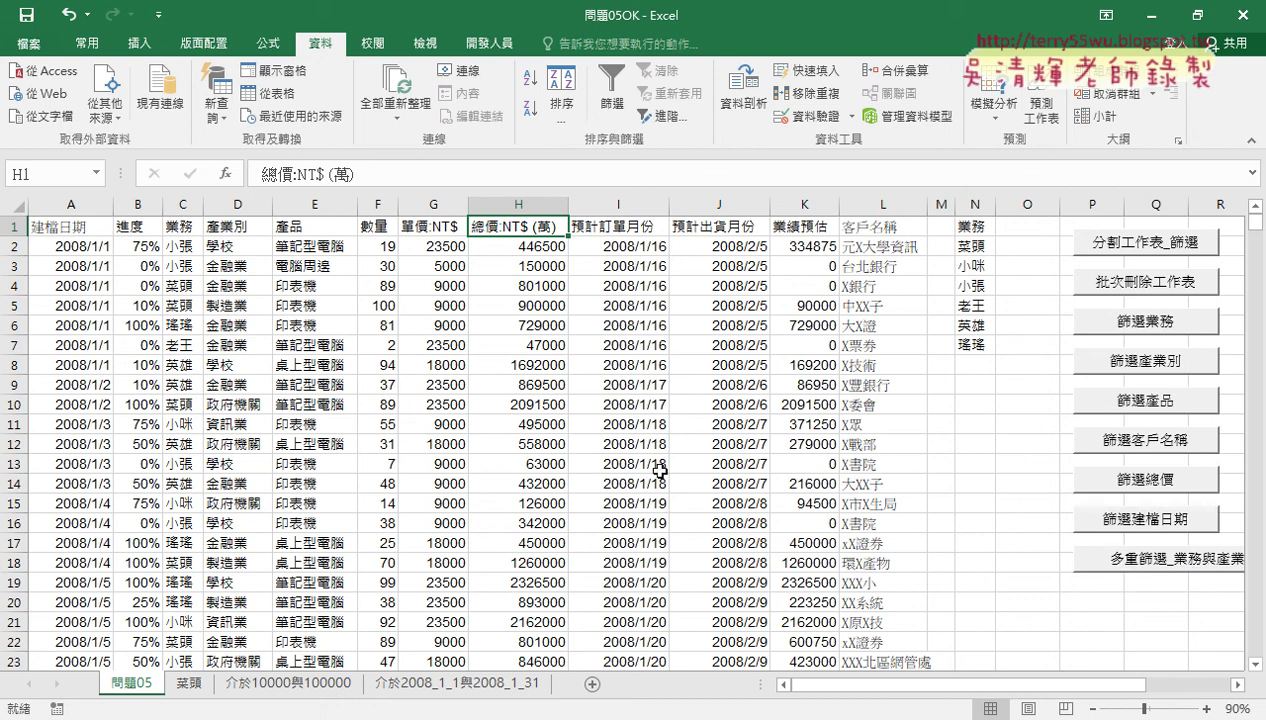
pyautogui.click(174, 205)
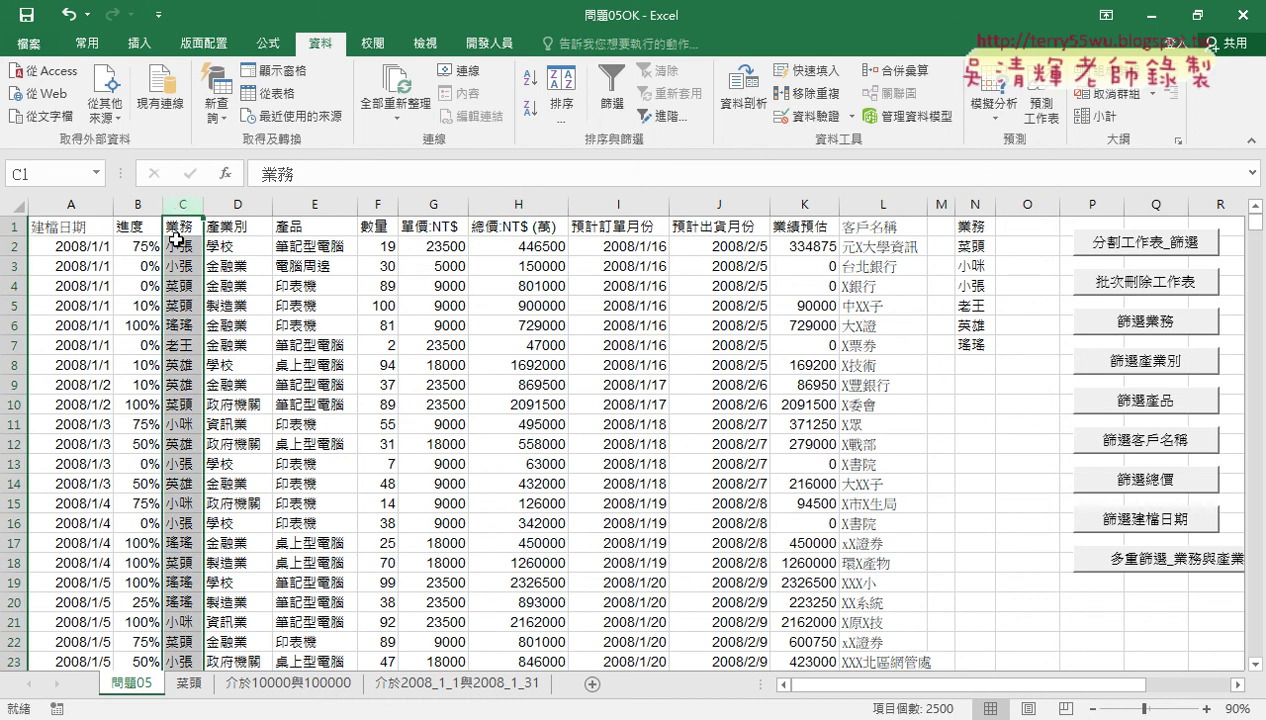
pyautogui.click(176, 245)
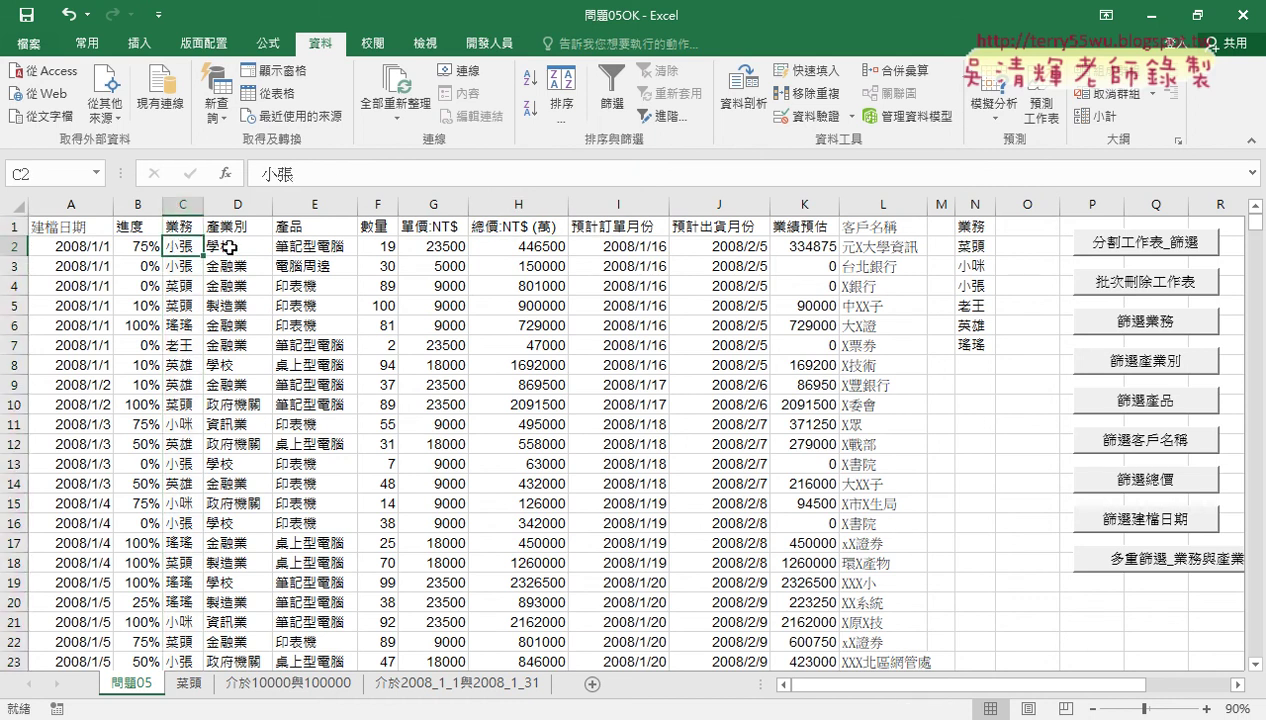
pyautogui.click(229, 246)
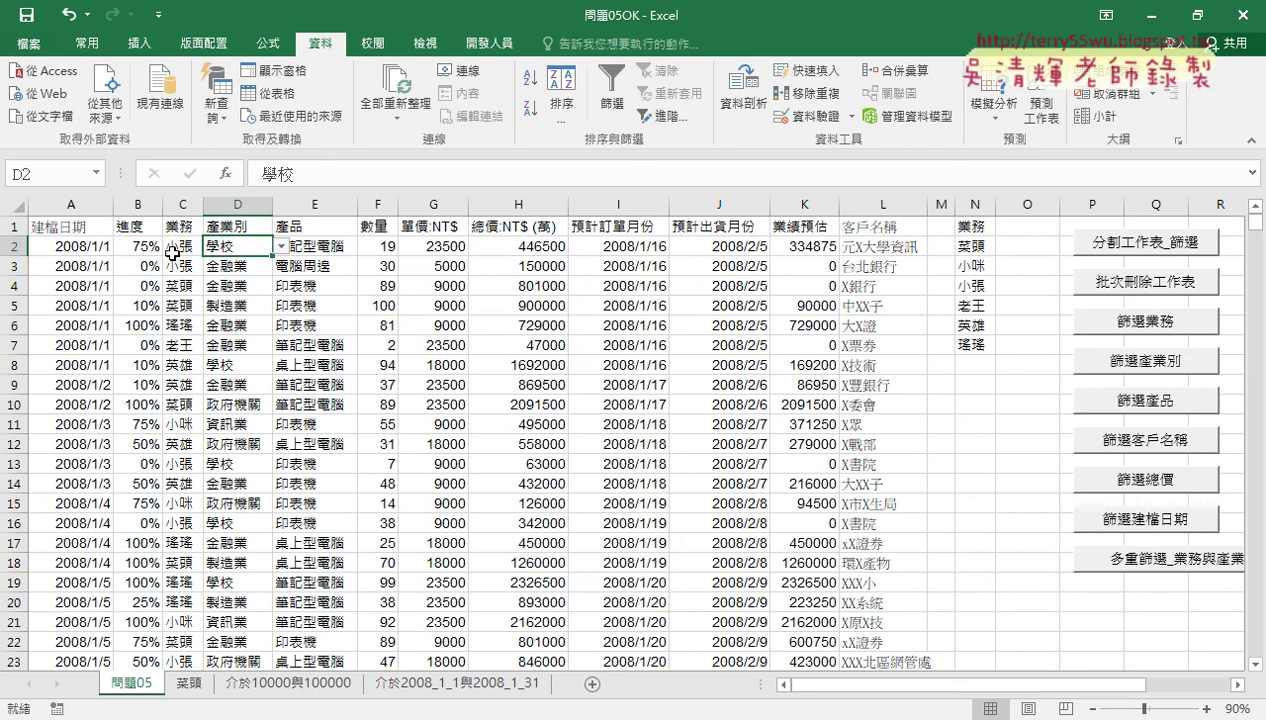
pyautogui.press('Left')
pyautogui.click(222, 250)
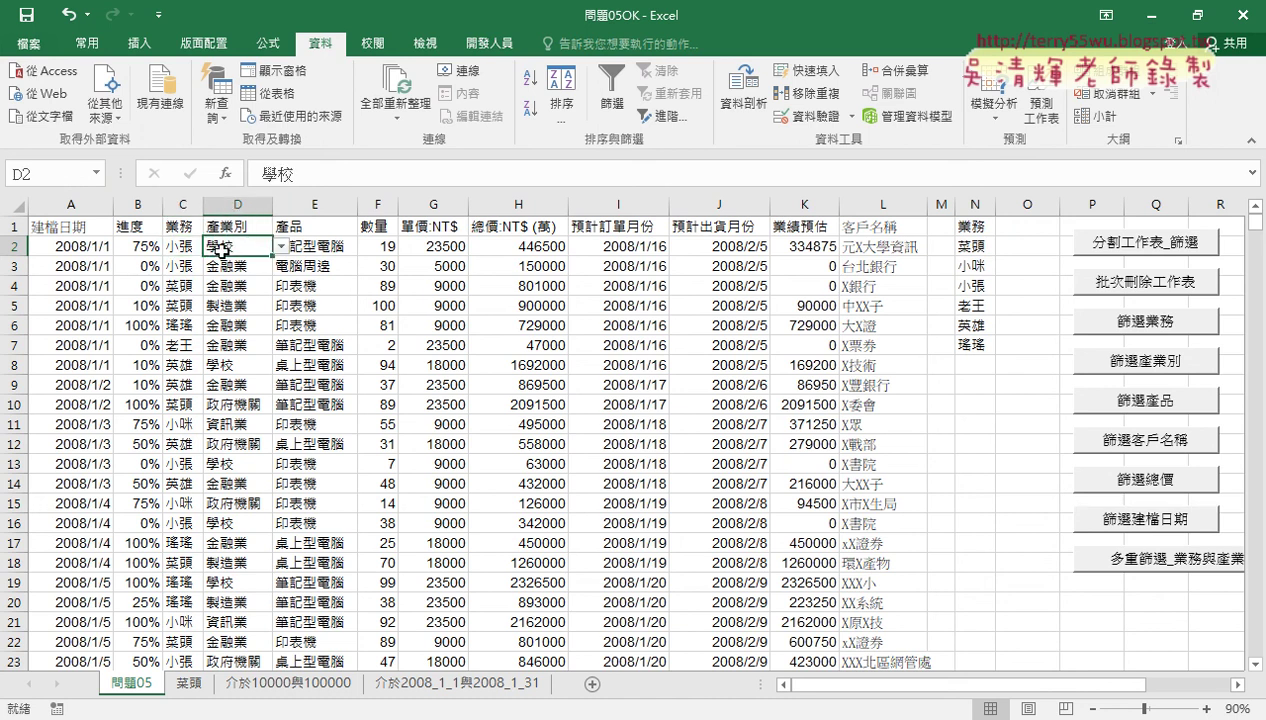
pyautogui.moveTo(186, 204); pyautogui.dragTo(237, 204)
pyautogui.click(184, 204)
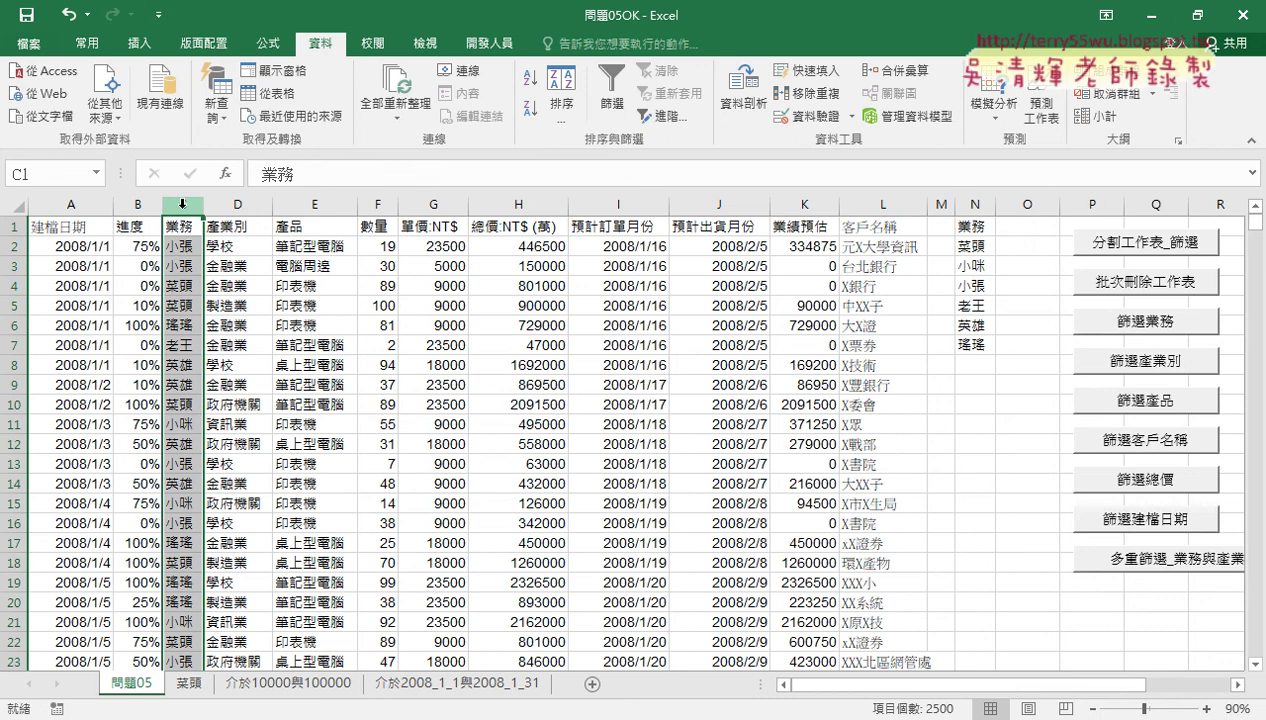
# - Run the 多重篩選_業務與產業別 macro, entering a salesperson's name and 學校 as the industry
pyautogui.click(1118, 551)
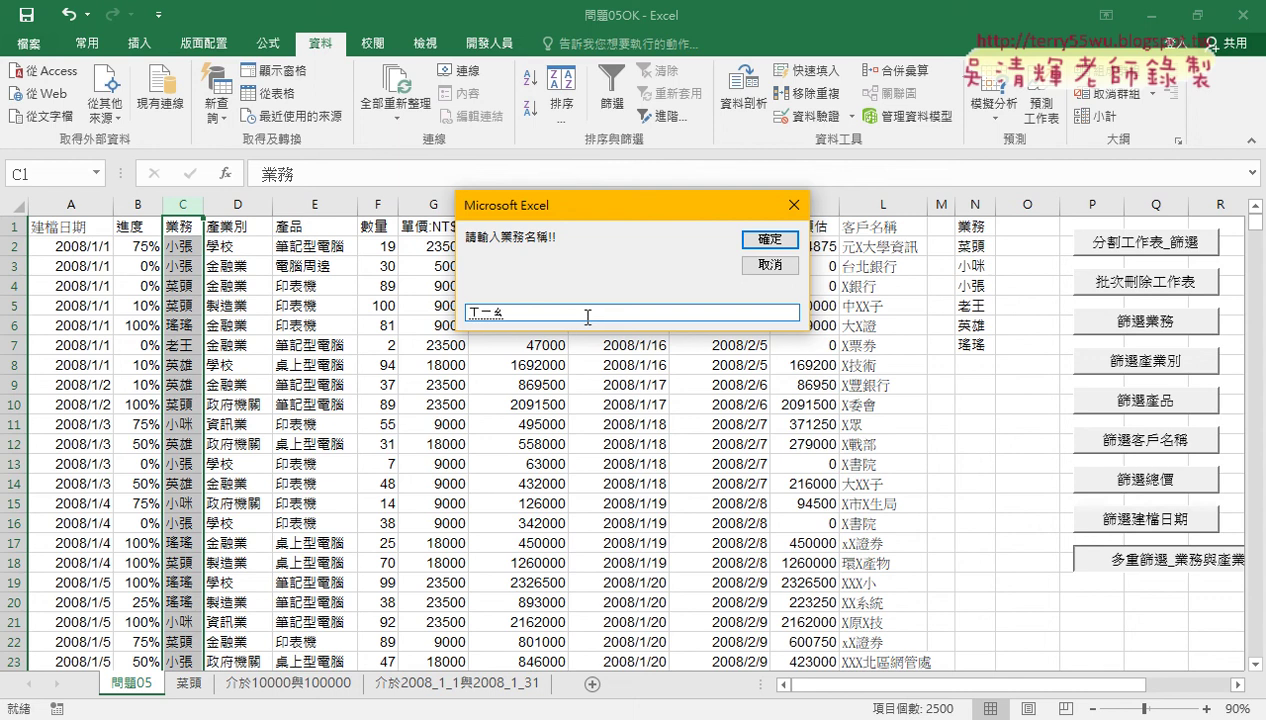
pyautogui.write('小張')
pyautogui.press('Return')
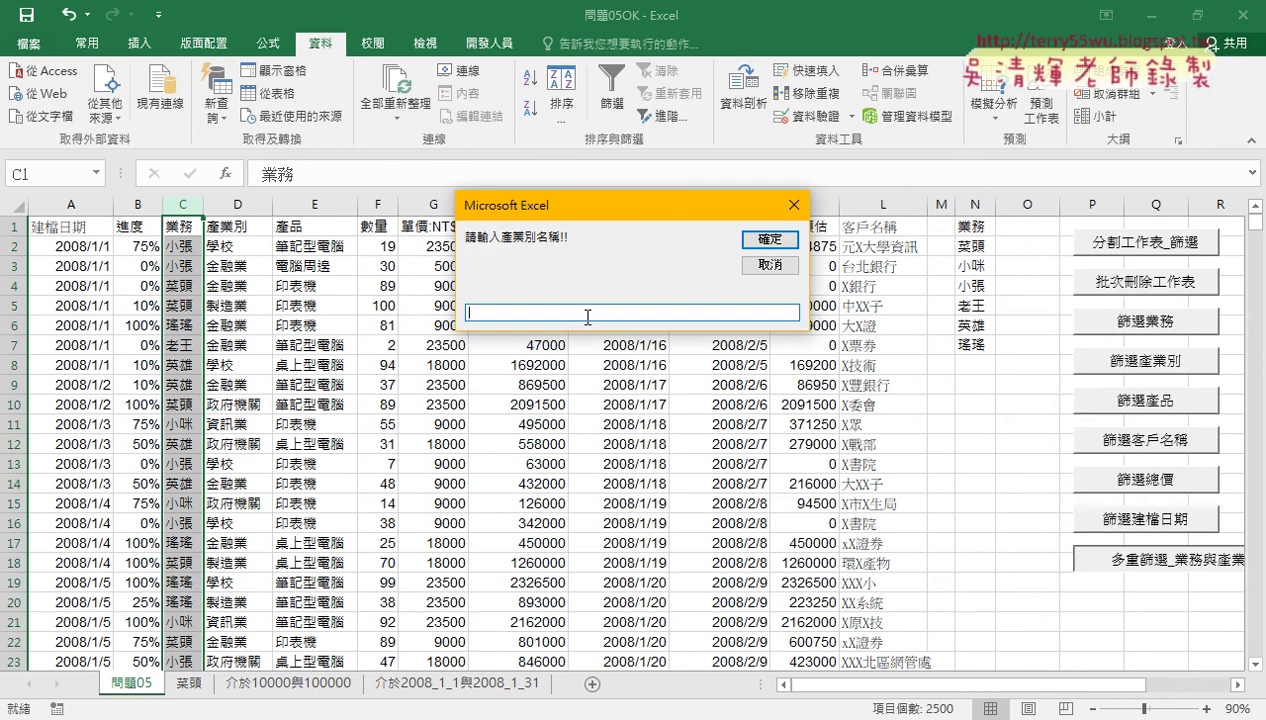
pyautogui.write('ㄒ')
pyautogui.write('ㄩㄝ學')
pyautogui.write('校')
pyautogui.press('Return')
# - Confirm 學校 so the macro creates the filtered sheet, then check its rows in column D
pyautogui.click(757, 240)
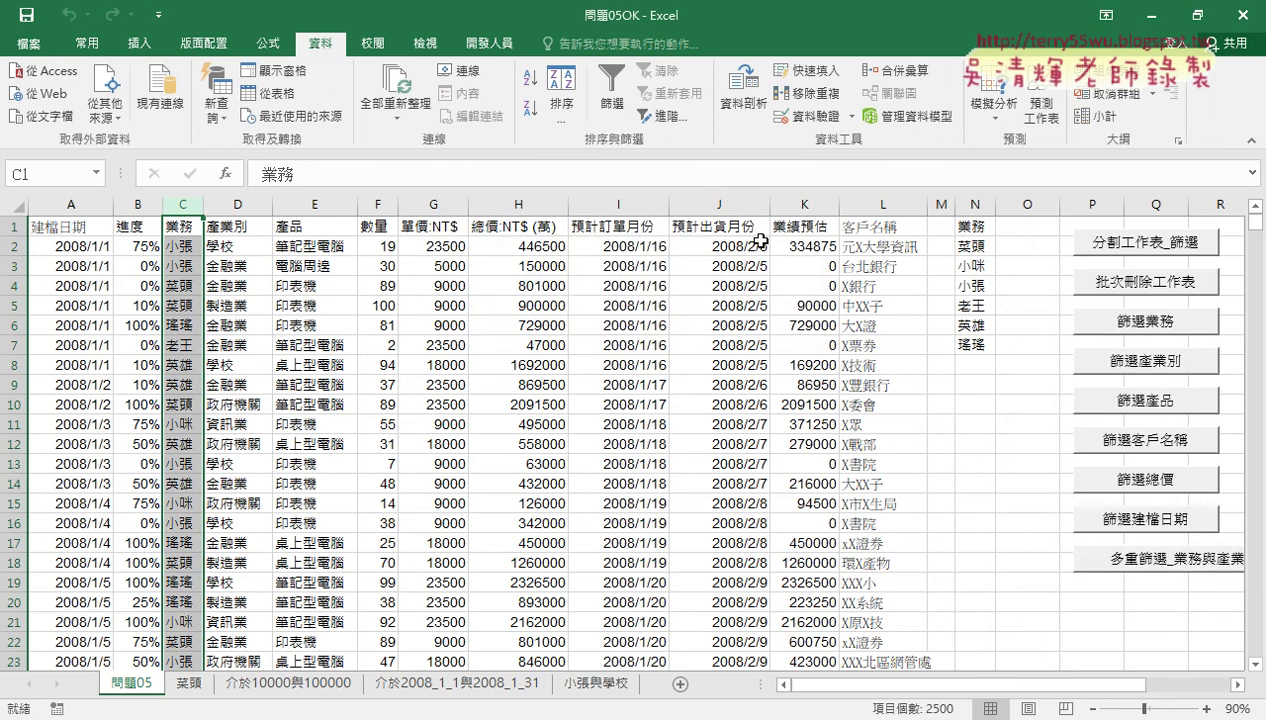
pyautogui.click(594, 687)
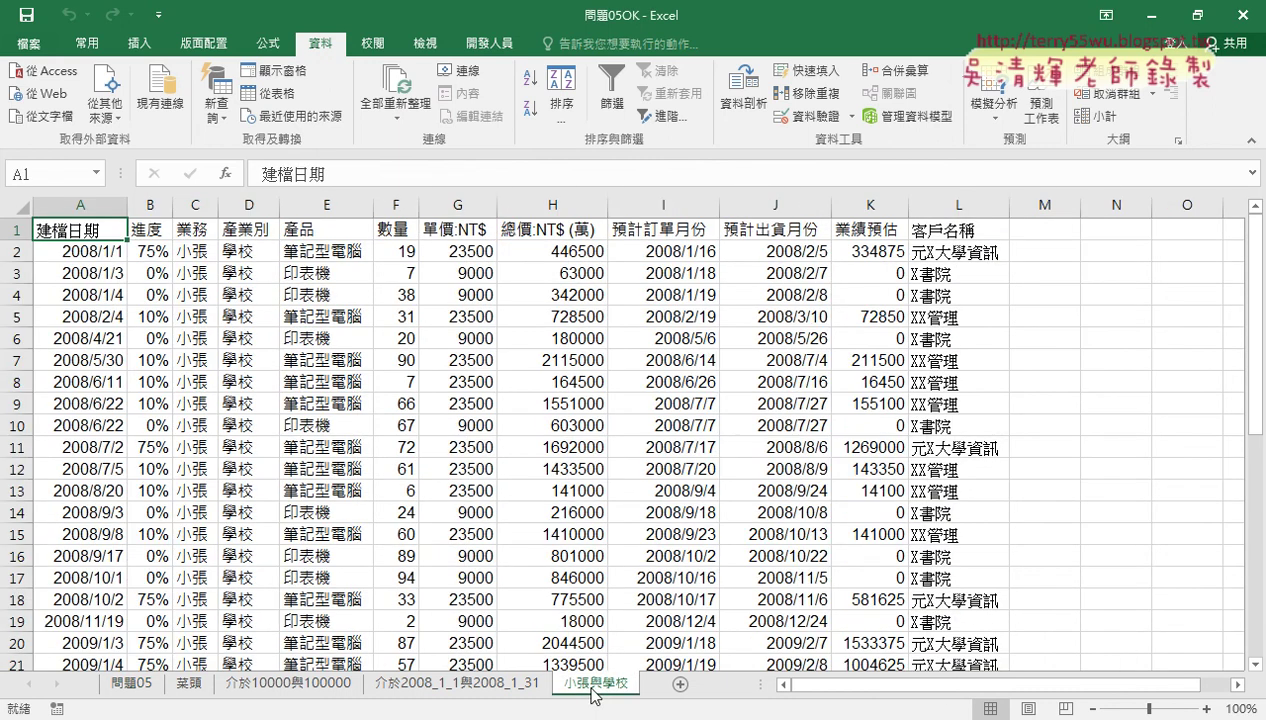
pyautogui.moveTo(185, 205); pyautogui.dragTo(227, 210)
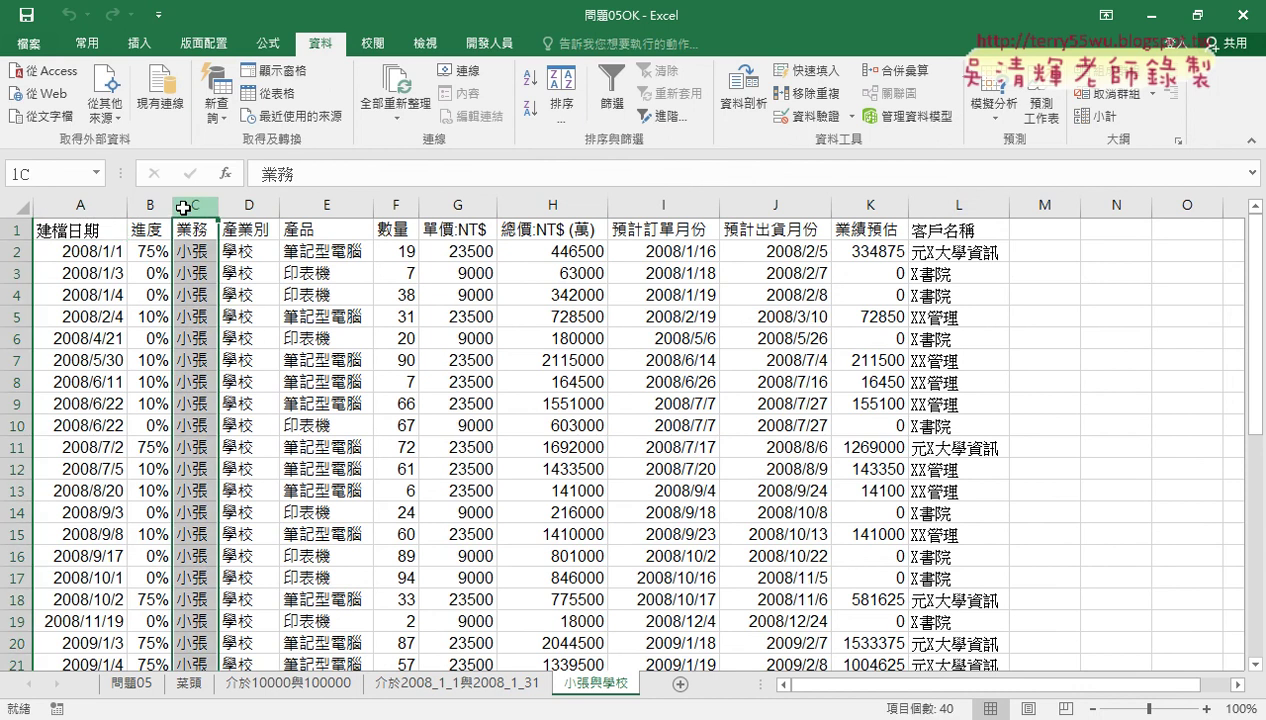
pyautogui.click(224, 252)
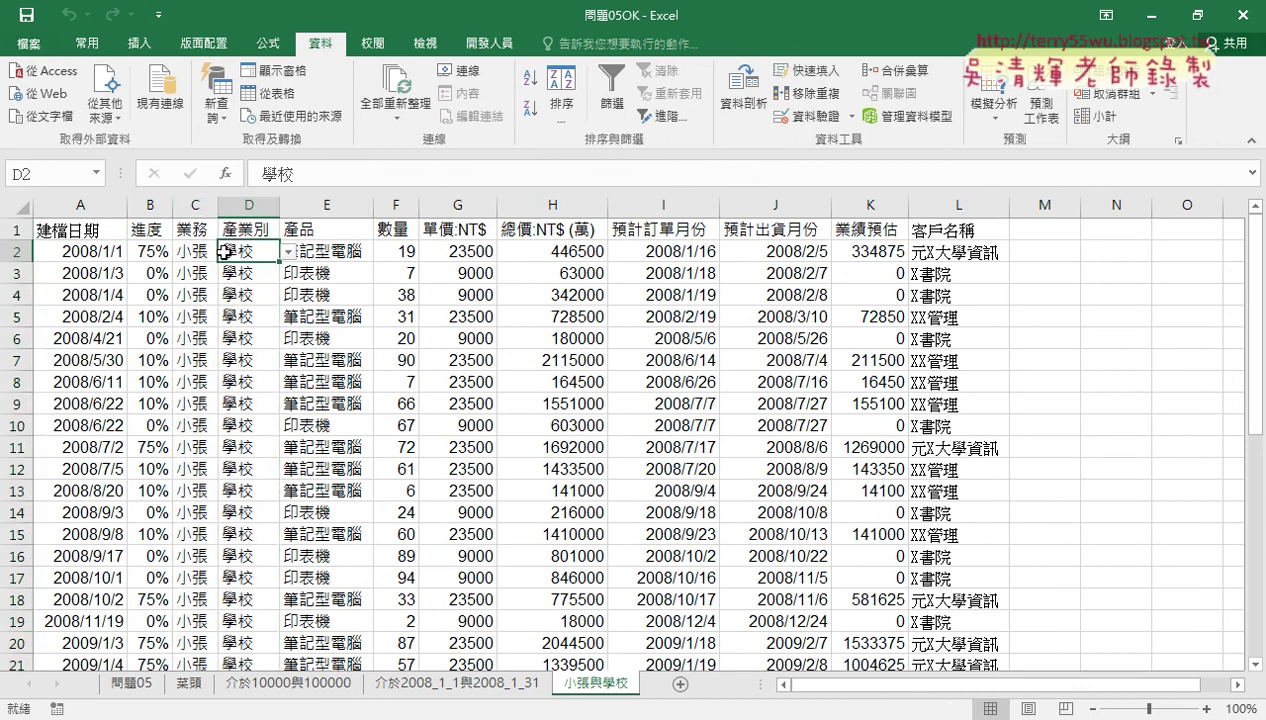
pyautogui.hotkey('ctrl', 'Down')
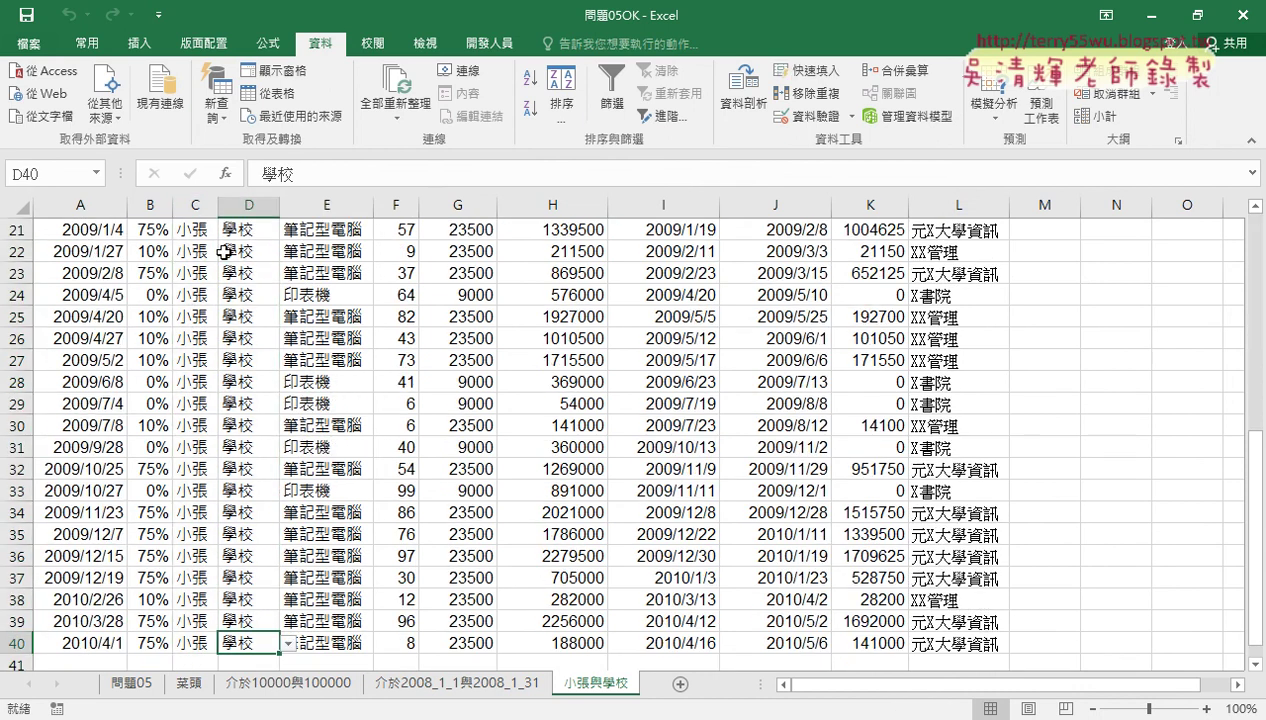
pyautogui.hotkey('ctrl', 'Up')
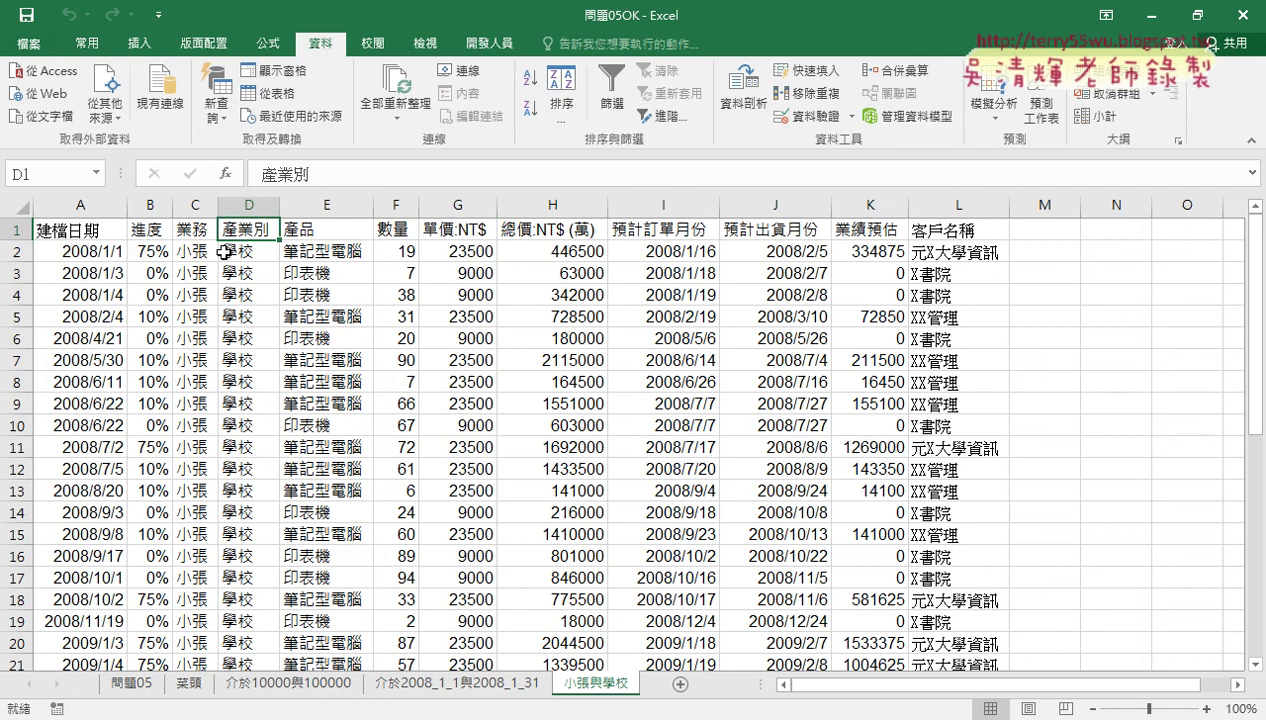
# - Review the 總價, 建檔日期, 業務 and 產業別 columns, then return to sheet 問題05
pyautogui.click(573, 205)
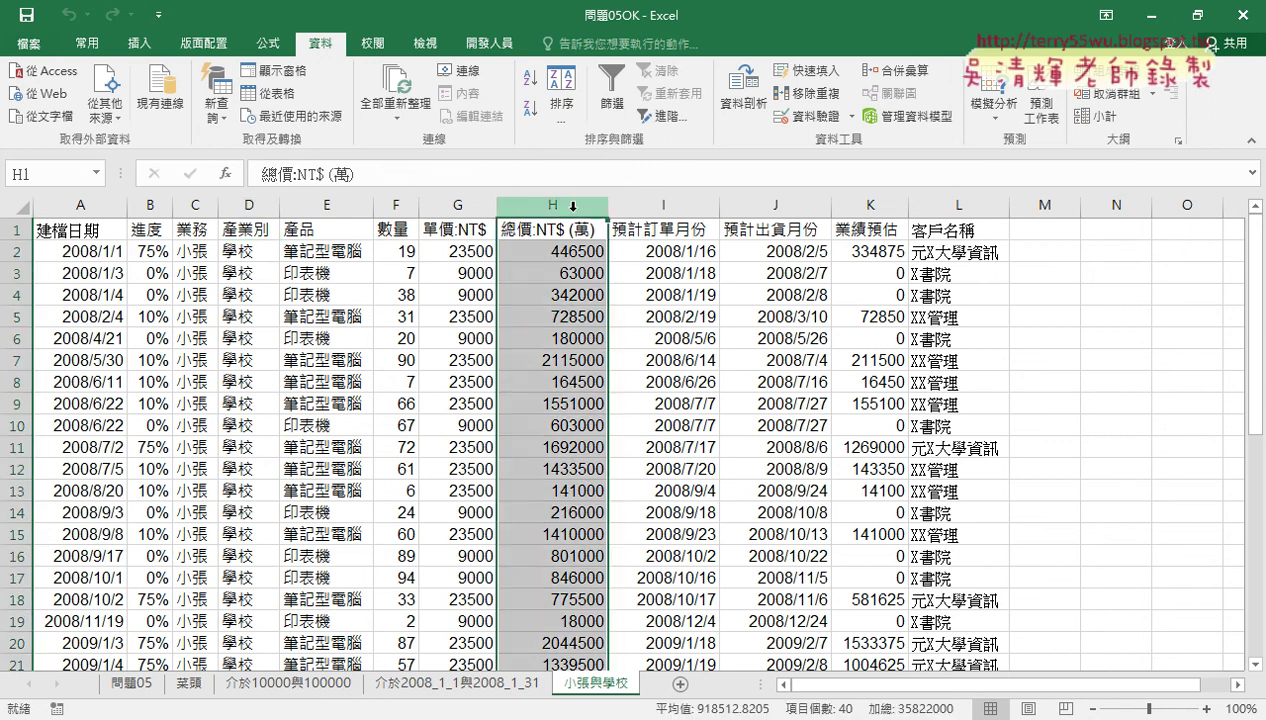
pyautogui.click(103, 205)
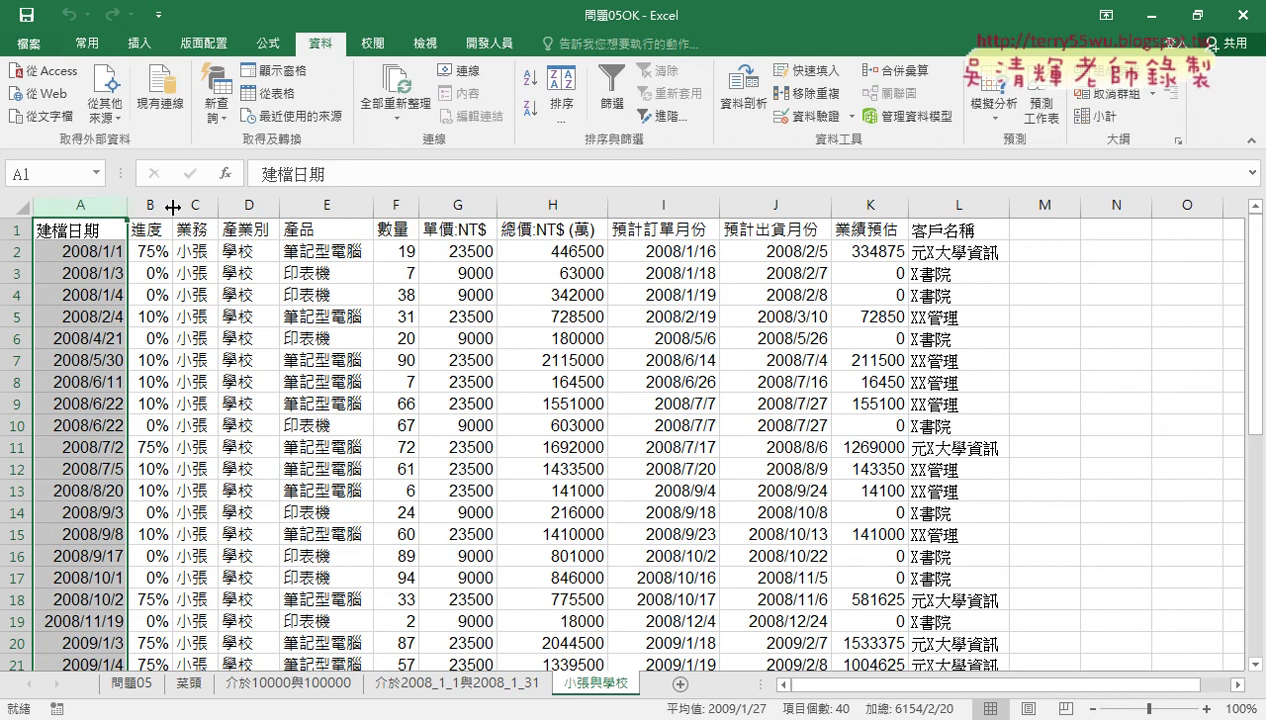
pyautogui.moveTo(190, 205); pyautogui.dragTo(240, 205)
pyautogui.click(132, 683)
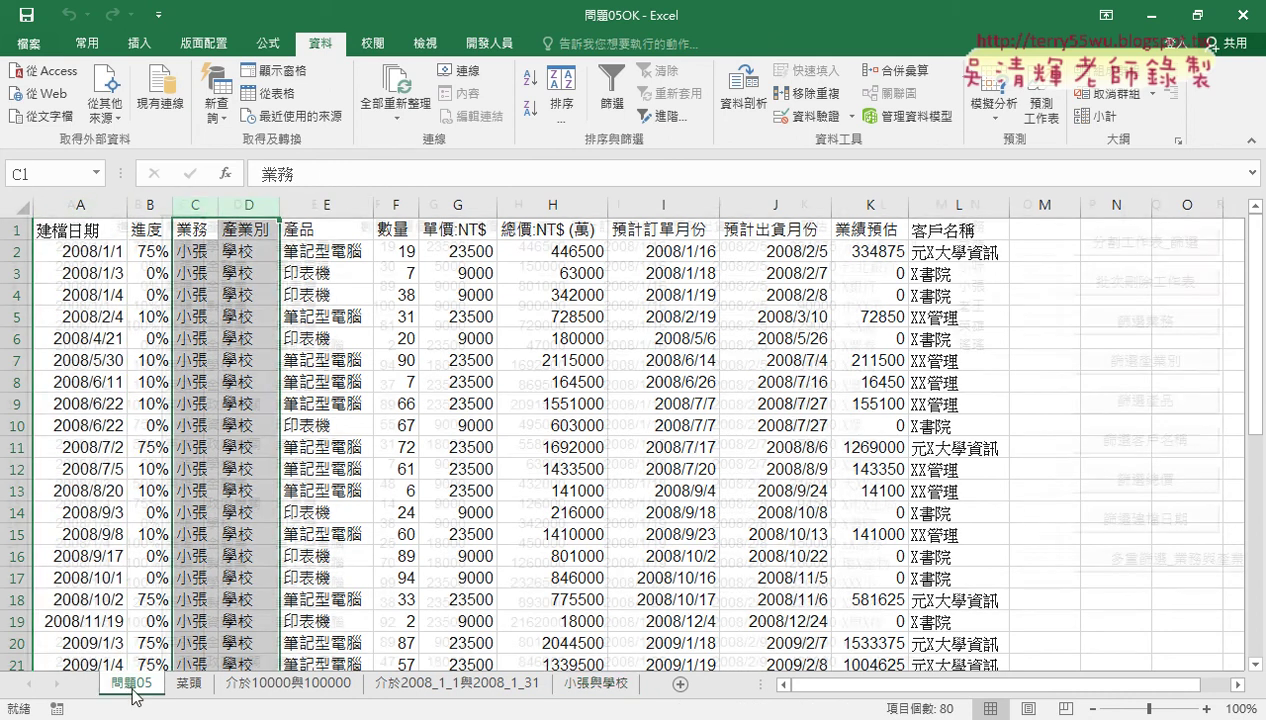
pyautogui.rightClick(1128, 562)
pyautogui.click(1060, 545)
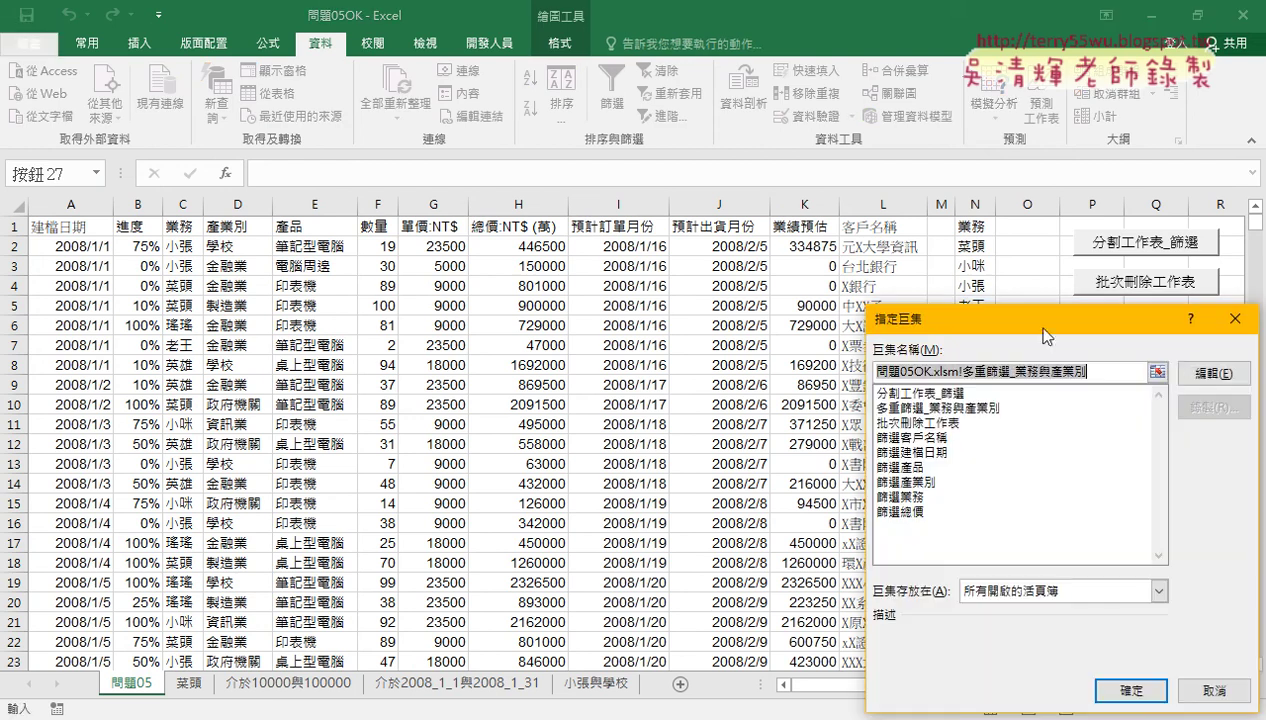
pyautogui.click(1200, 372)
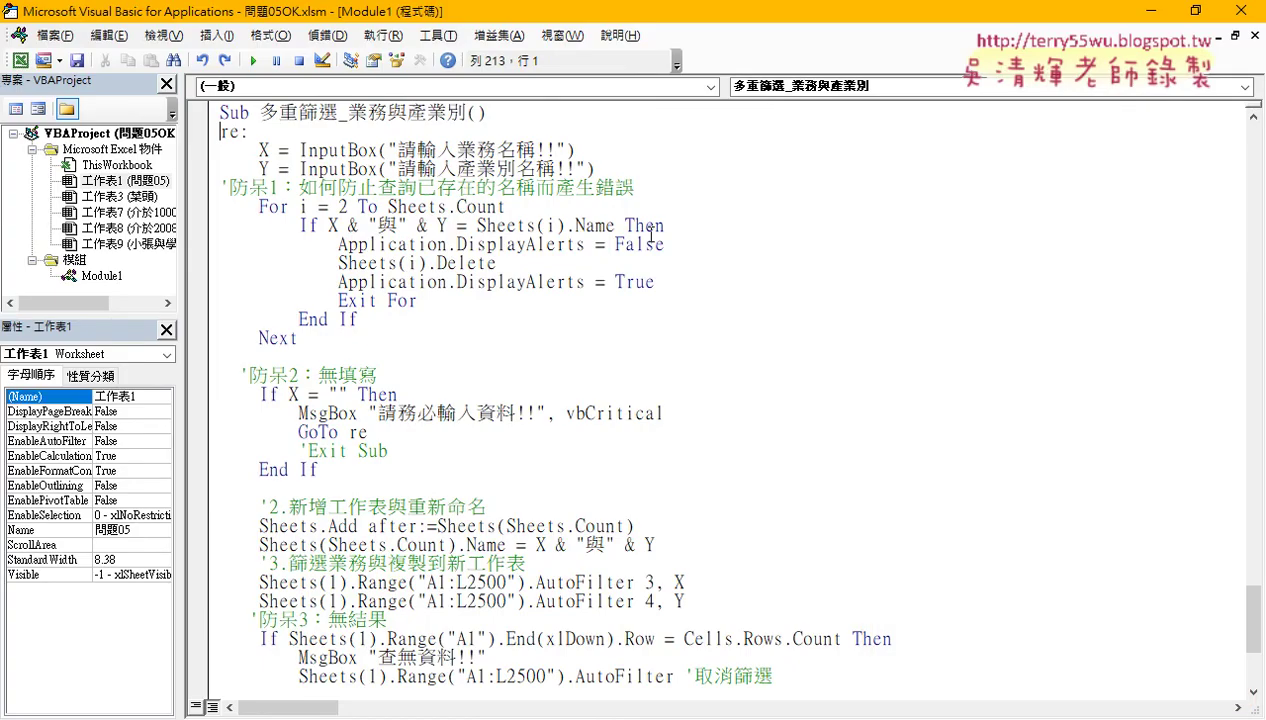
pyautogui.moveTo(596, 168)
pyautogui.mouseDown()
pyautogui.moveTo(313, 168)
pyautogui.moveTo(199, 136)
pyautogui.mouseUp()
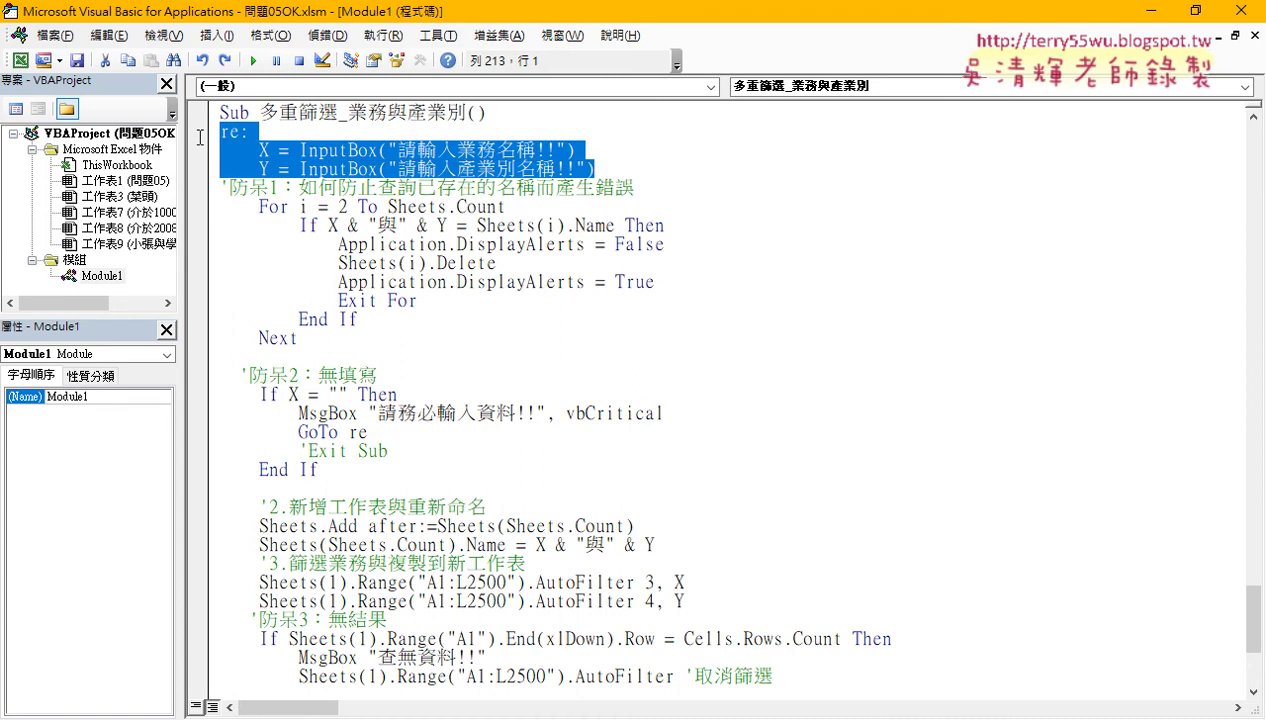
pyautogui.scroll(-1, 343, 280)
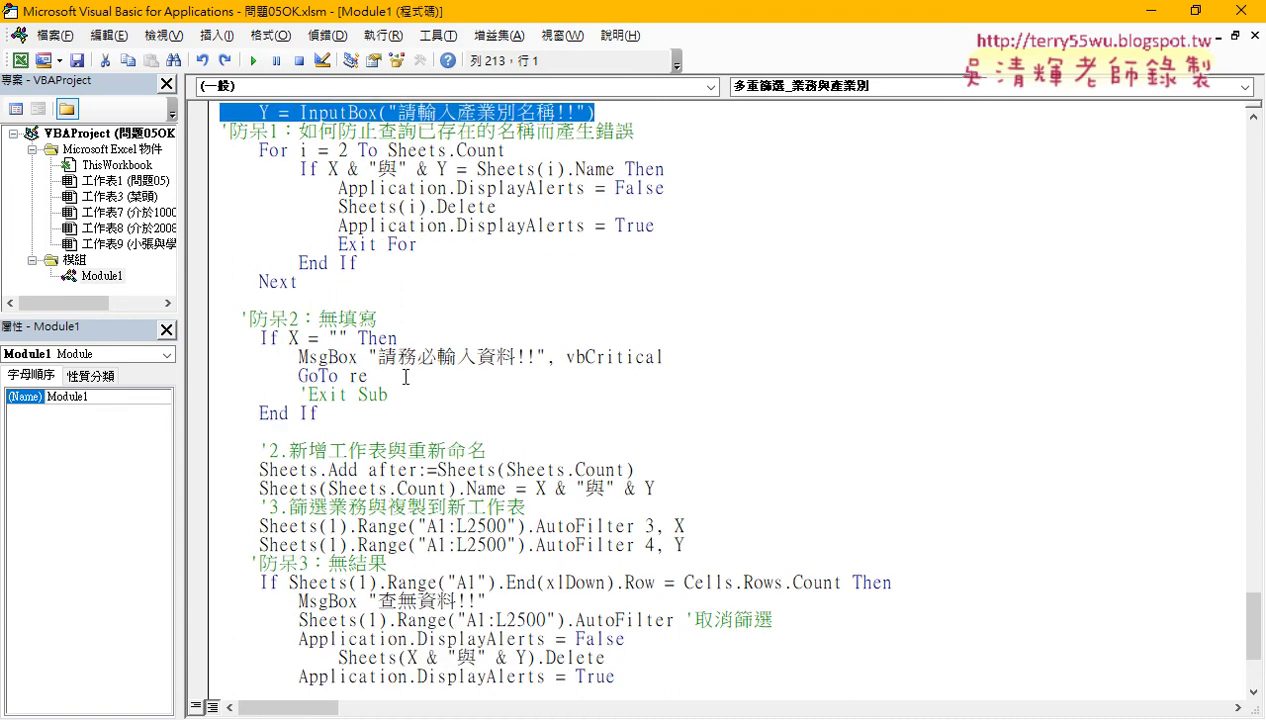
pyautogui.scroll(-3, 406, 376)
pyautogui.moveTo(891, 413); pyautogui.dragTo(222, 378)
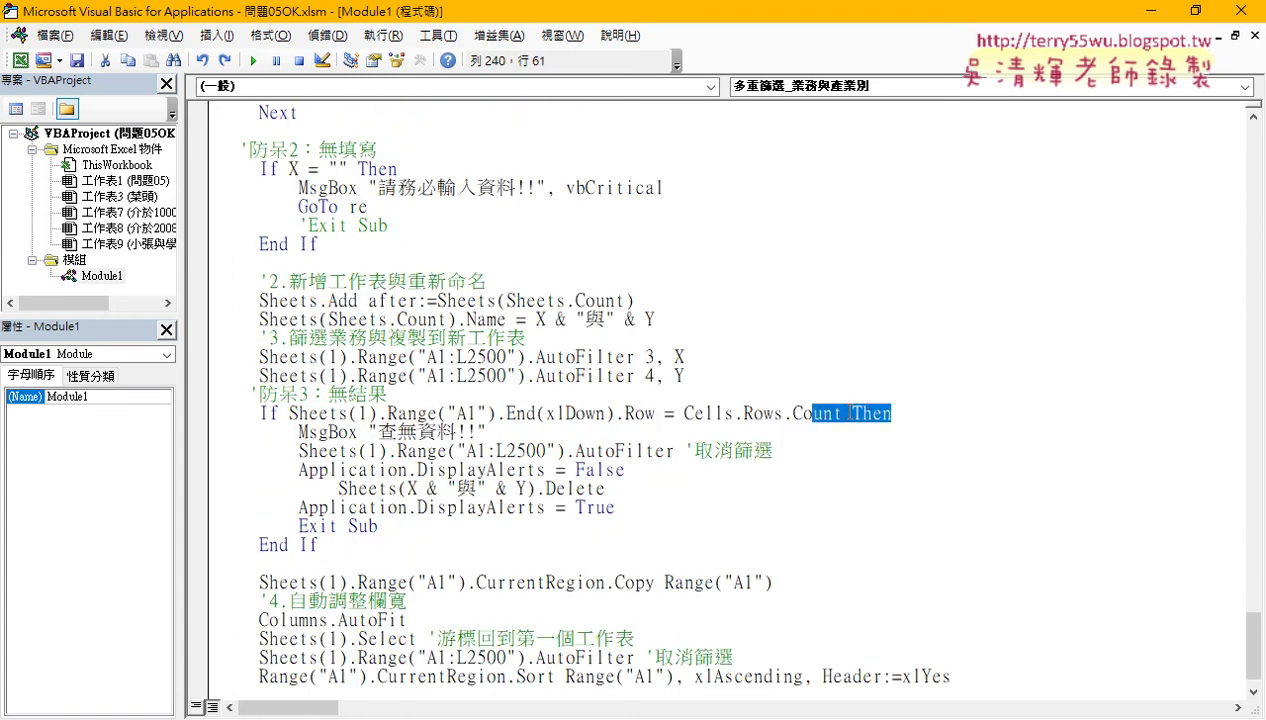
pyautogui.scroll(-1, 372, 420)
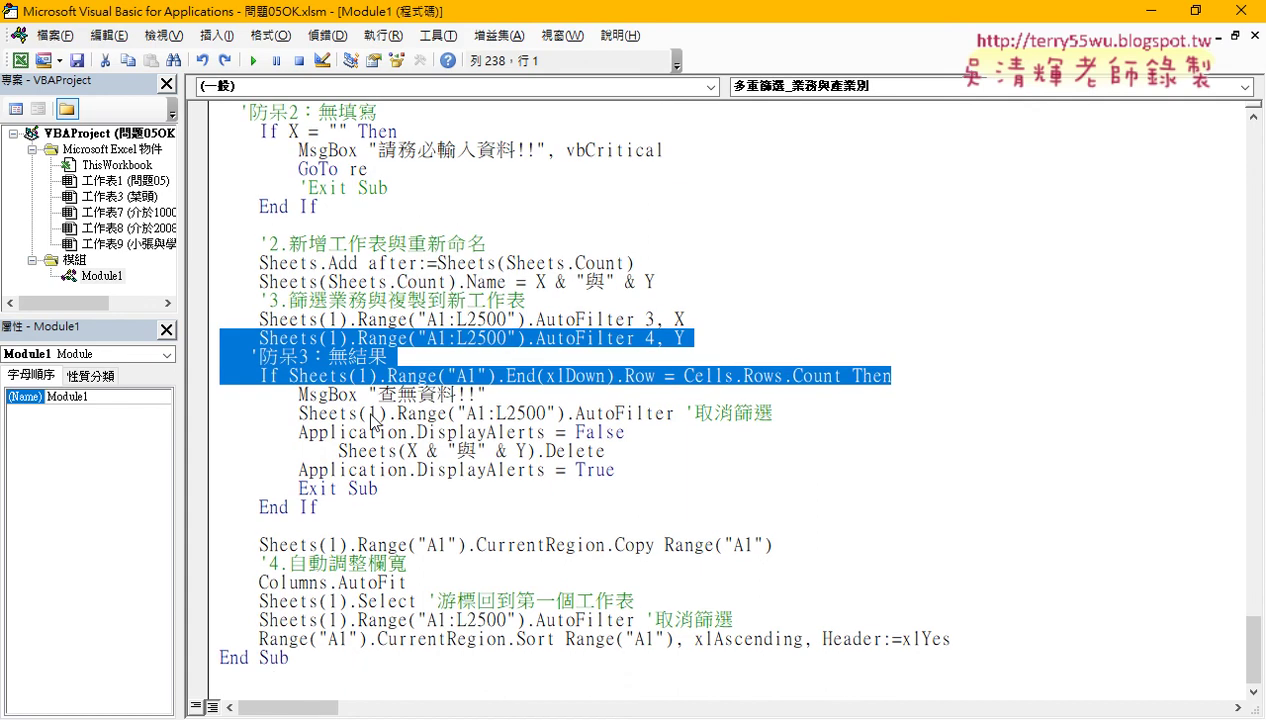
pyautogui.click(360, 339)
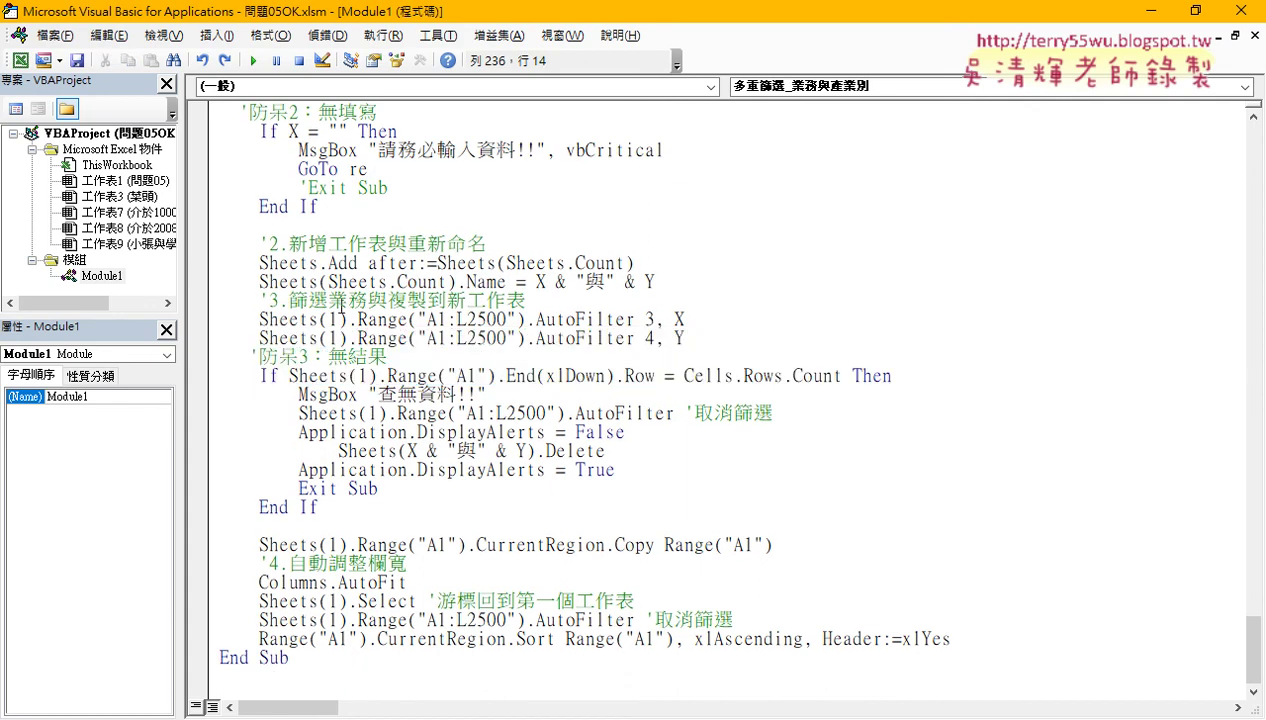
pyautogui.moveTo(698, 338); pyautogui.dragTo(190, 320)
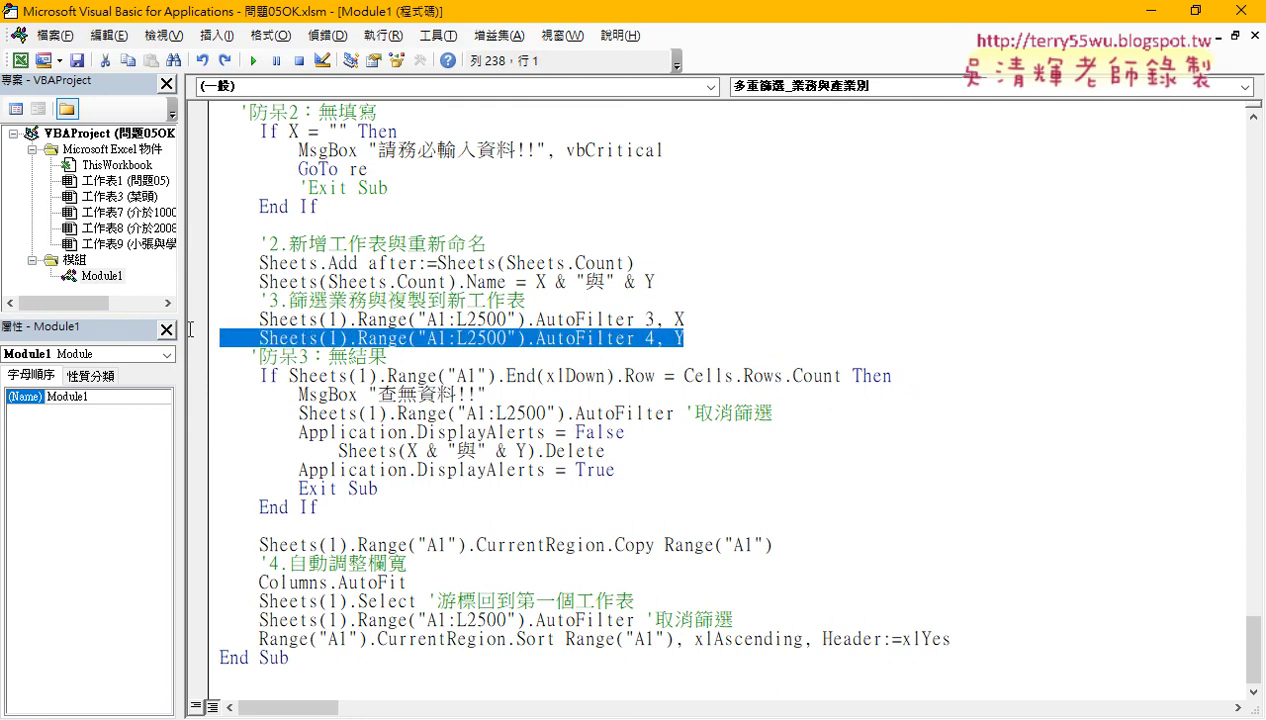
pyautogui.click(776, 336)
pyautogui.moveTo(684, 338); pyautogui.dragTo(181, 345)
pyautogui.press('Delete')
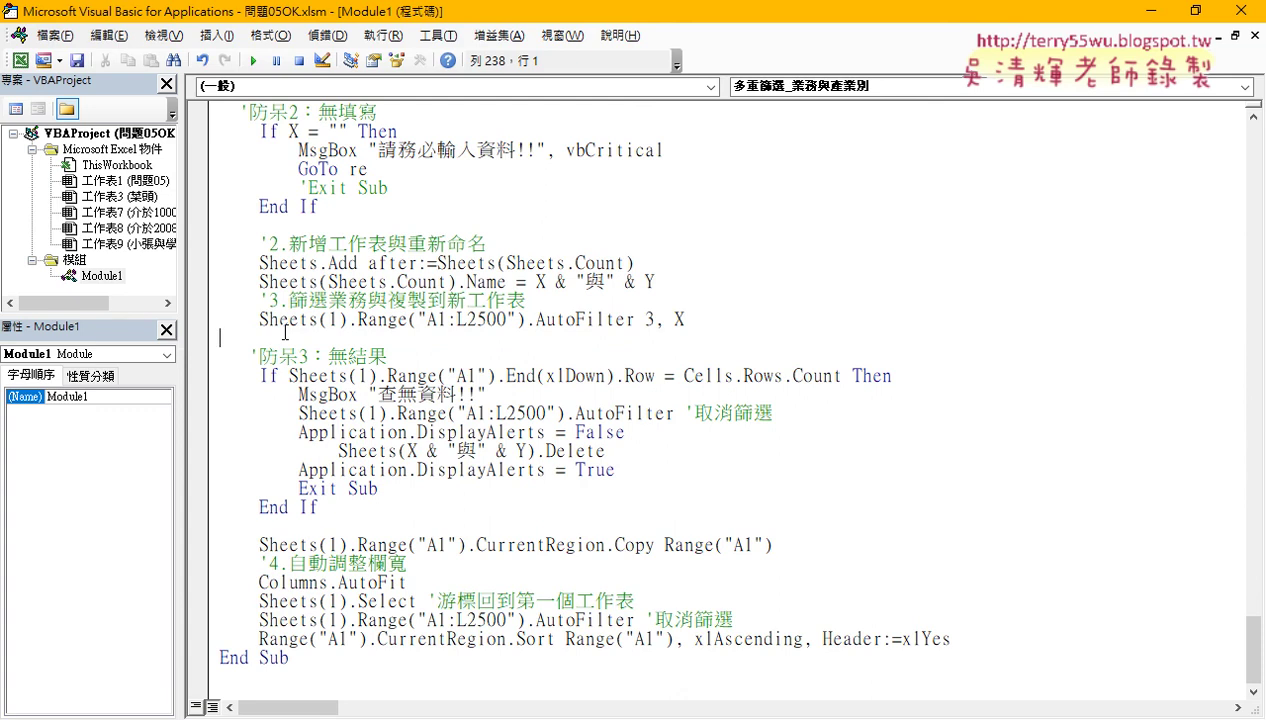
pyautogui.scroll(2, 704, 325)
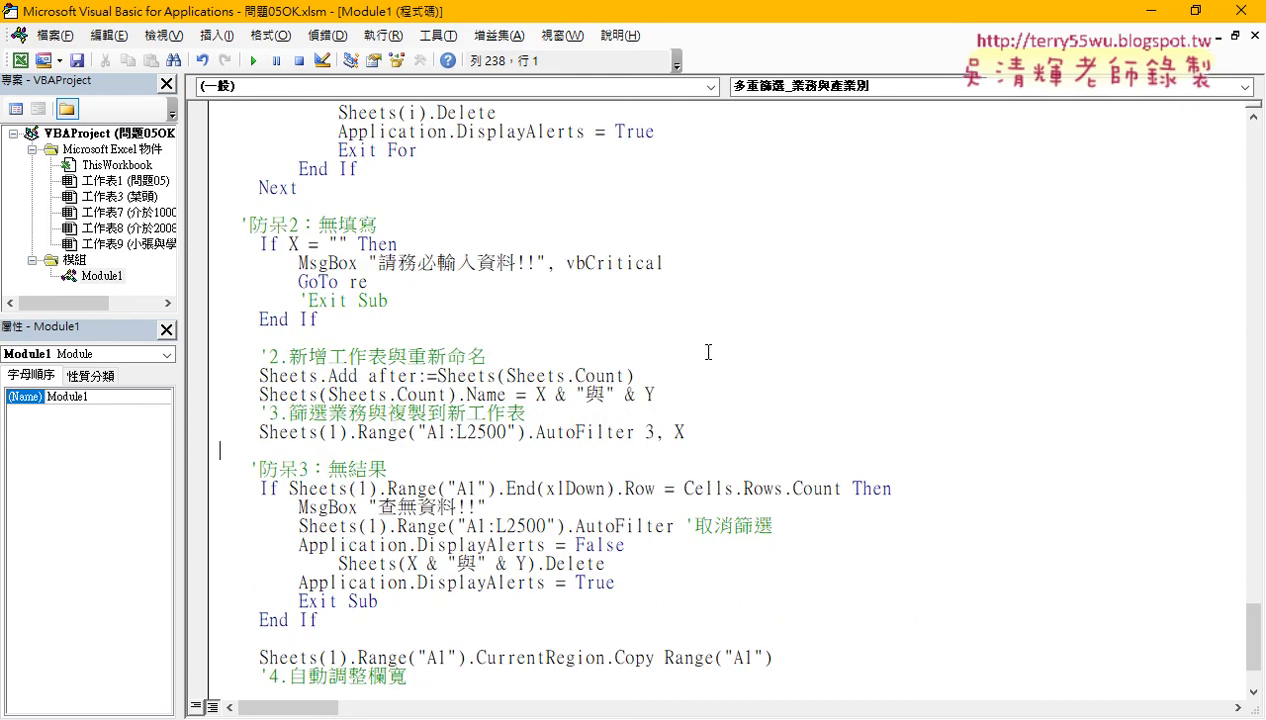
pyautogui.scroll(1, 708, 352)
pyautogui.moveTo(685, 488); pyautogui.dragTo(210, 490)
pyautogui.scroll(1, 210, 498)
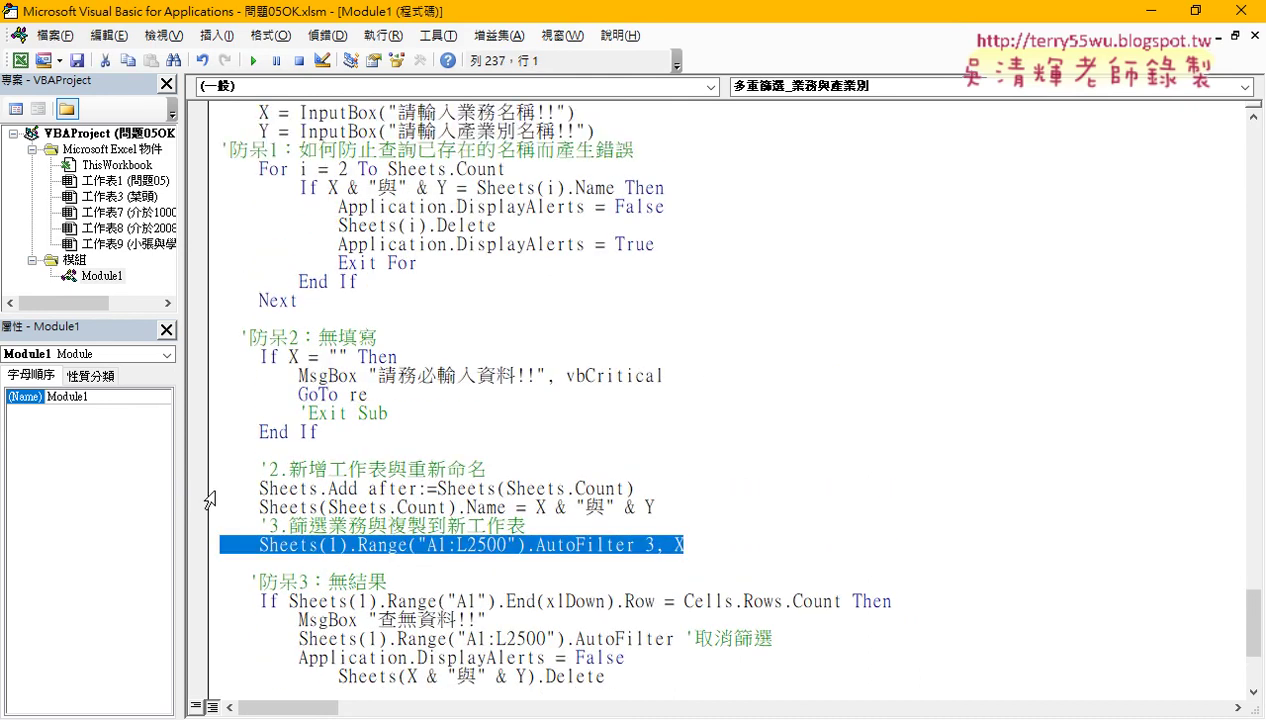
pyautogui.scroll(2, 210, 498)
pyautogui.moveTo(600, 244); pyautogui.dragTo(180, 238)
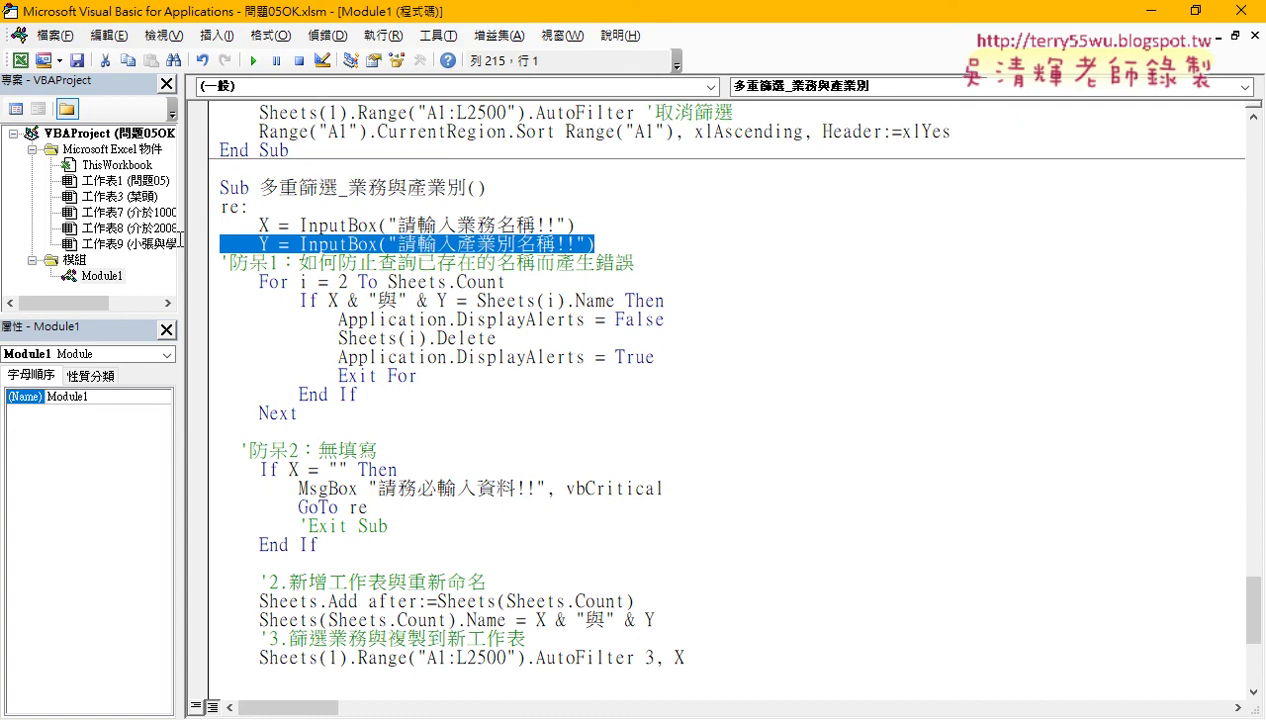
pyautogui.scroll(-3, 416, 330)
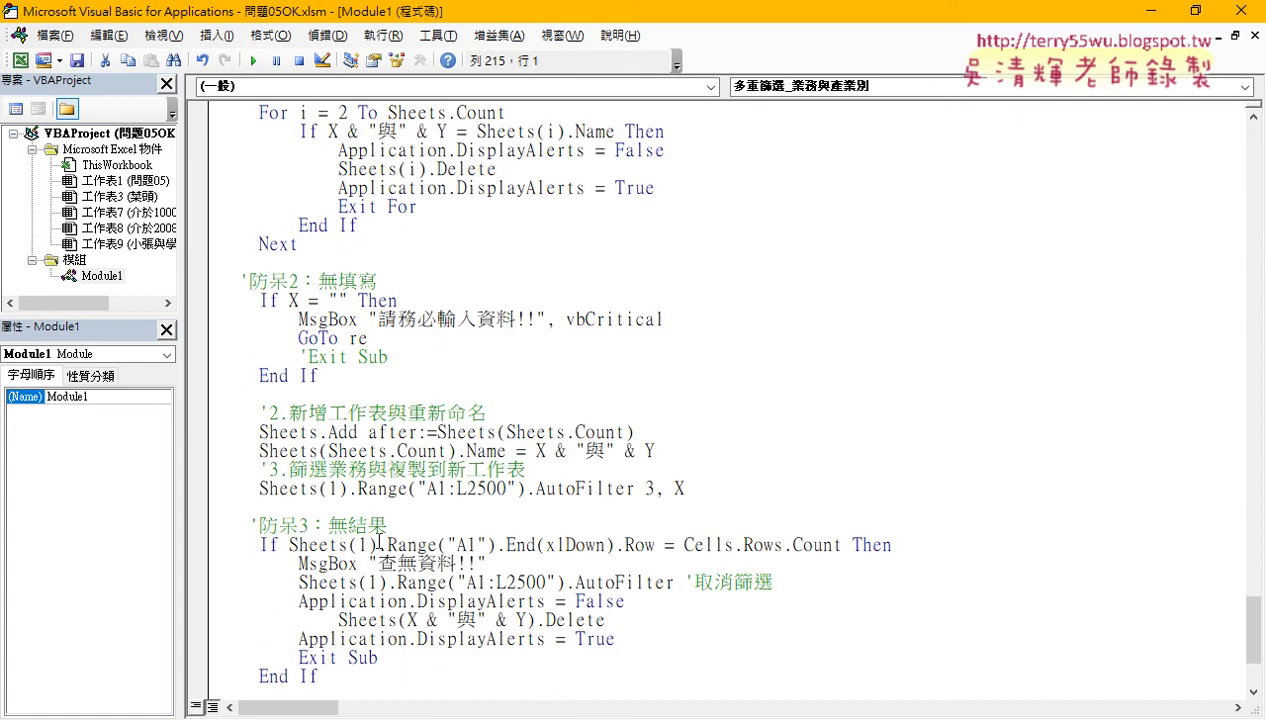
pyautogui.hotkey('ctrl', 'z')
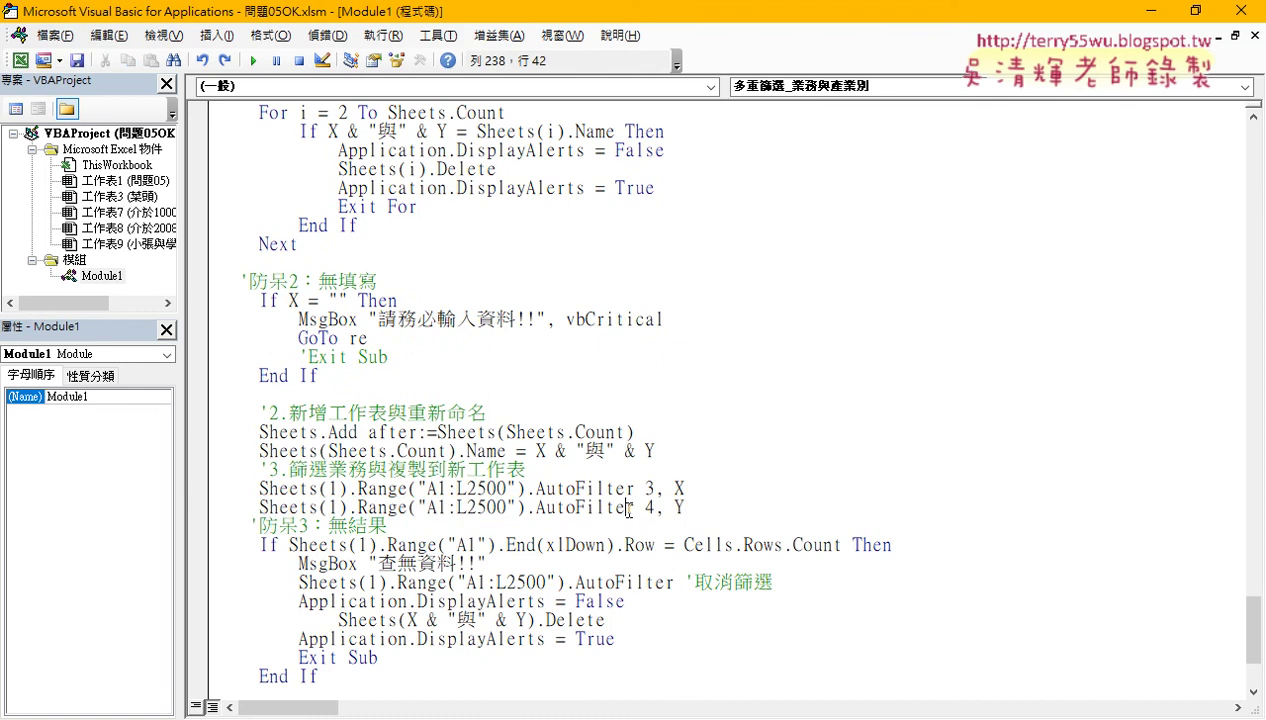
pyautogui.click(620, 508)
pyautogui.moveTo(257, 488); pyautogui.dragTo(740, 487)
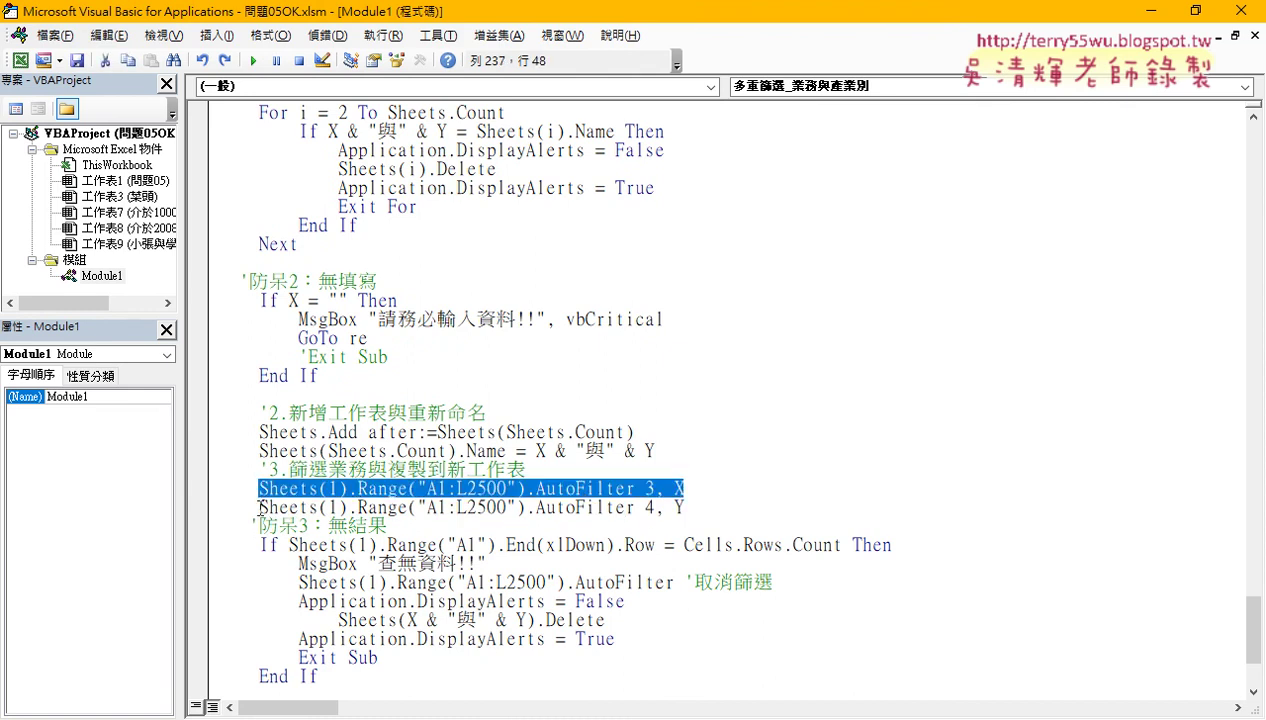
pyautogui.moveTo(257, 507); pyautogui.dragTo(706, 505)
pyautogui.click(698, 507)
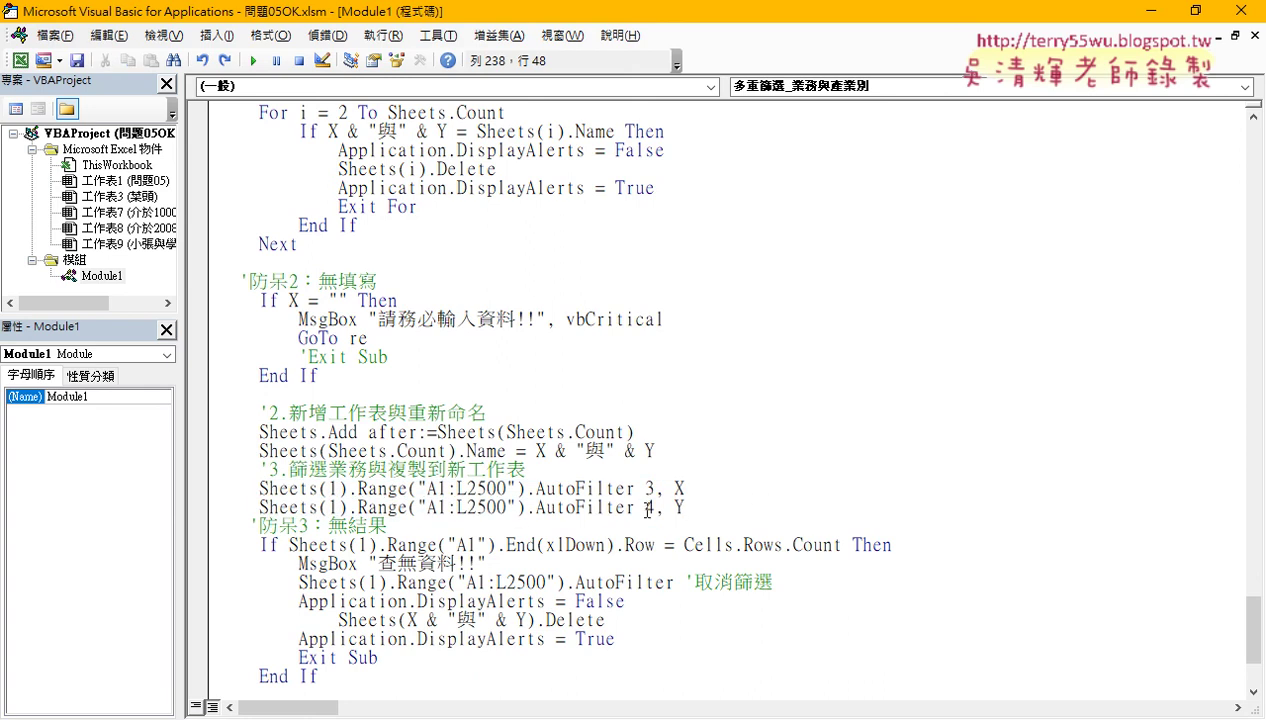
pyautogui.click(652, 507)
pyautogui.doubleClick(649, 507)
# - Restore the VBA editor to a small upper-left window and select Y in the AutoFilter line
pyautogui.doubleClick(255, 17)
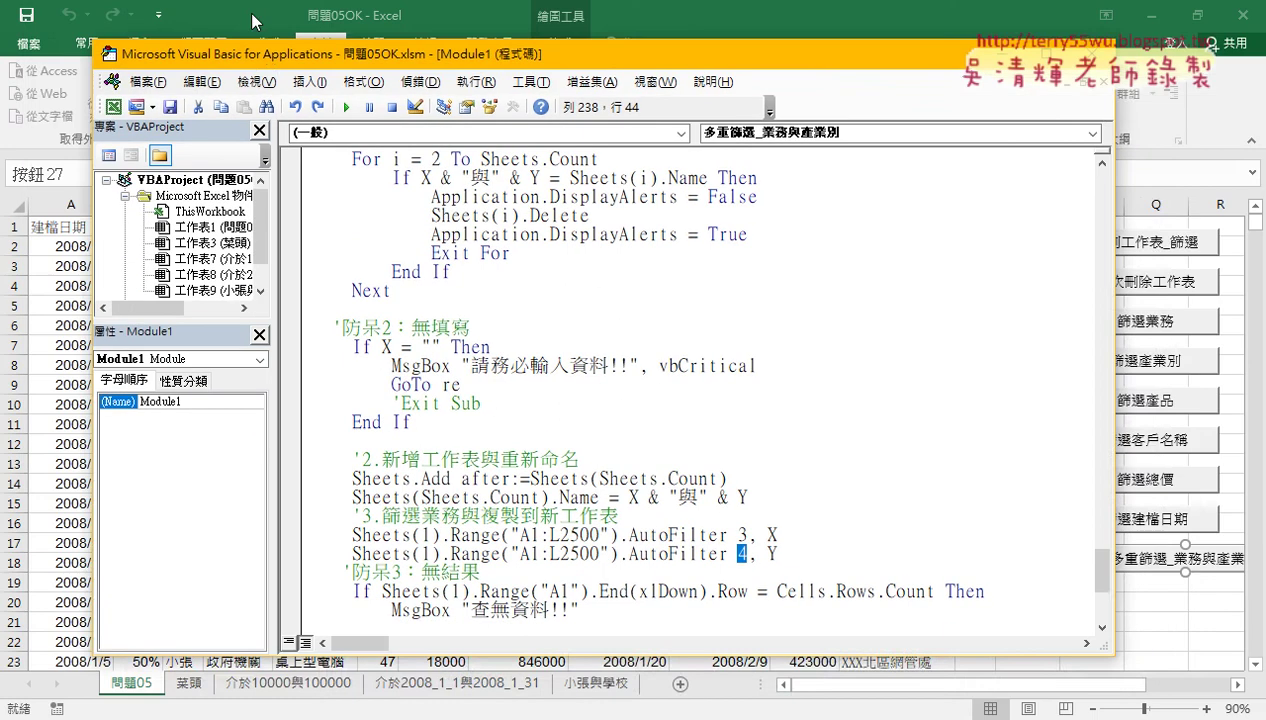
pyautogui.moveTo(266, 58); pyautogui.dragTo(532, 225)
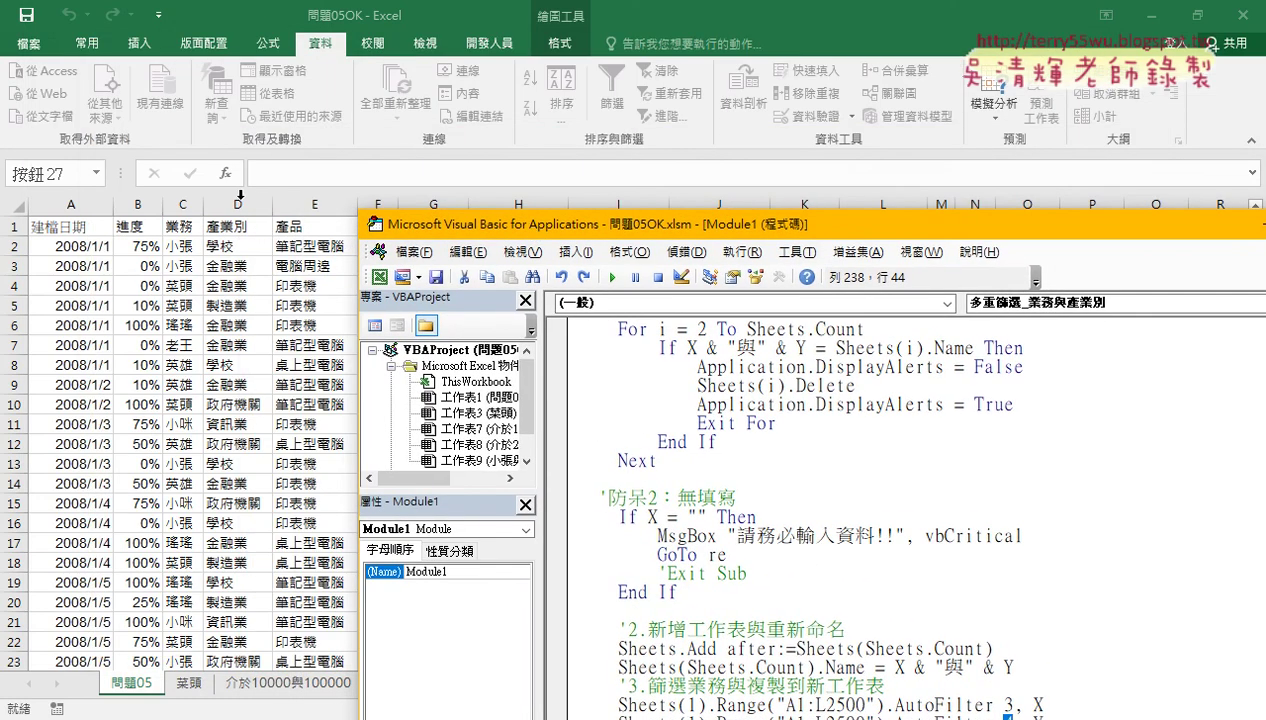
pyautogui.moveTo(448, 224); pyautogui.dragTo(138, 52)
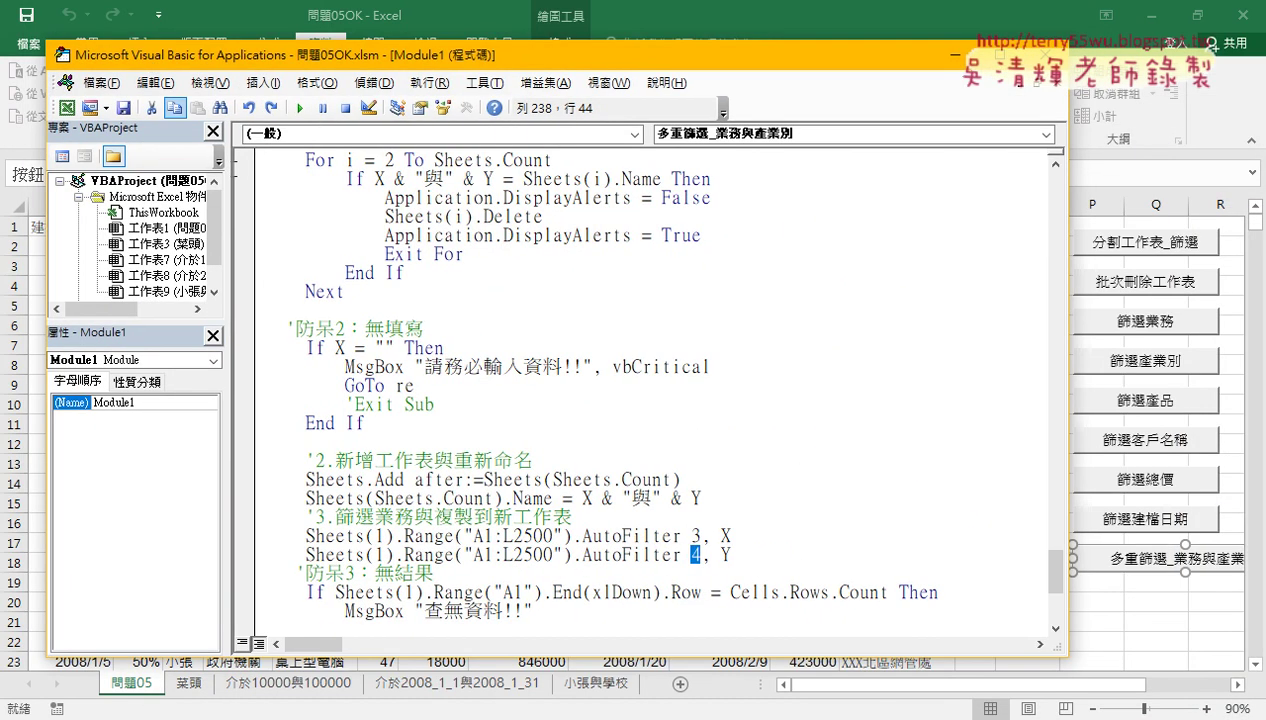
pyautogui.doubleClick(725, 554)
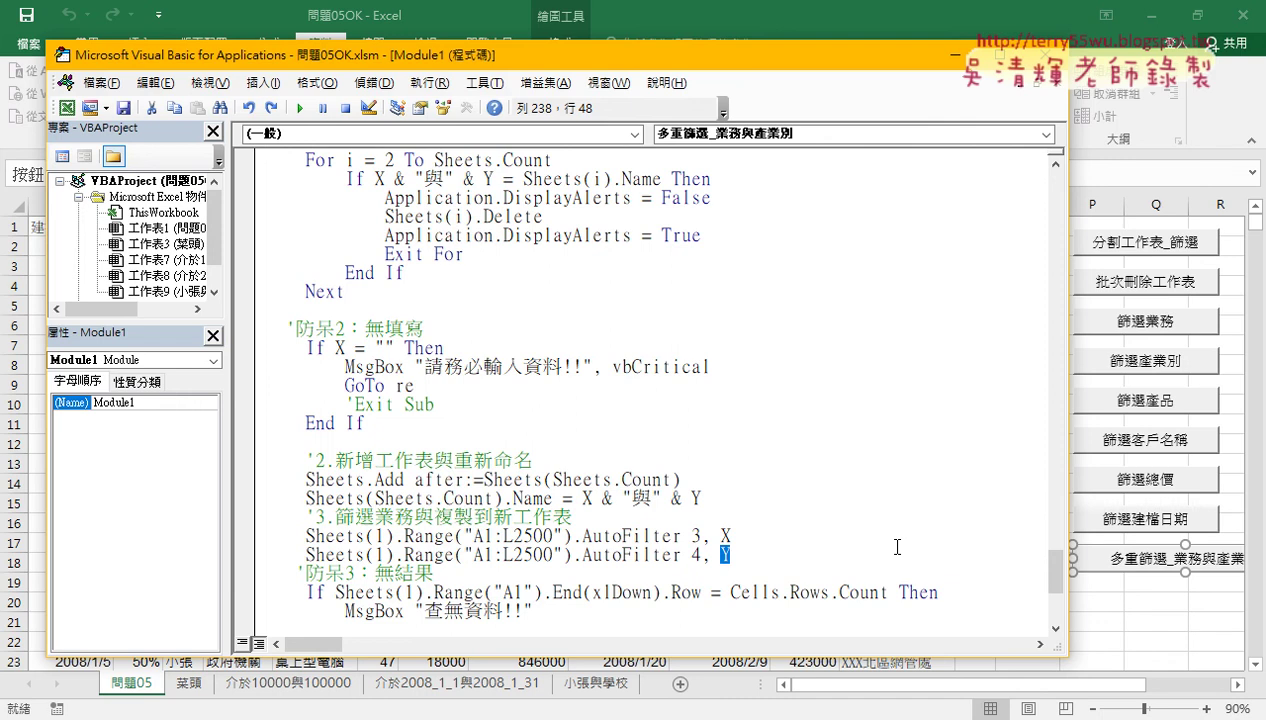
pyautogui.scroll(2, 774, 444)
pyautogui.scroll(1, 774, 444)
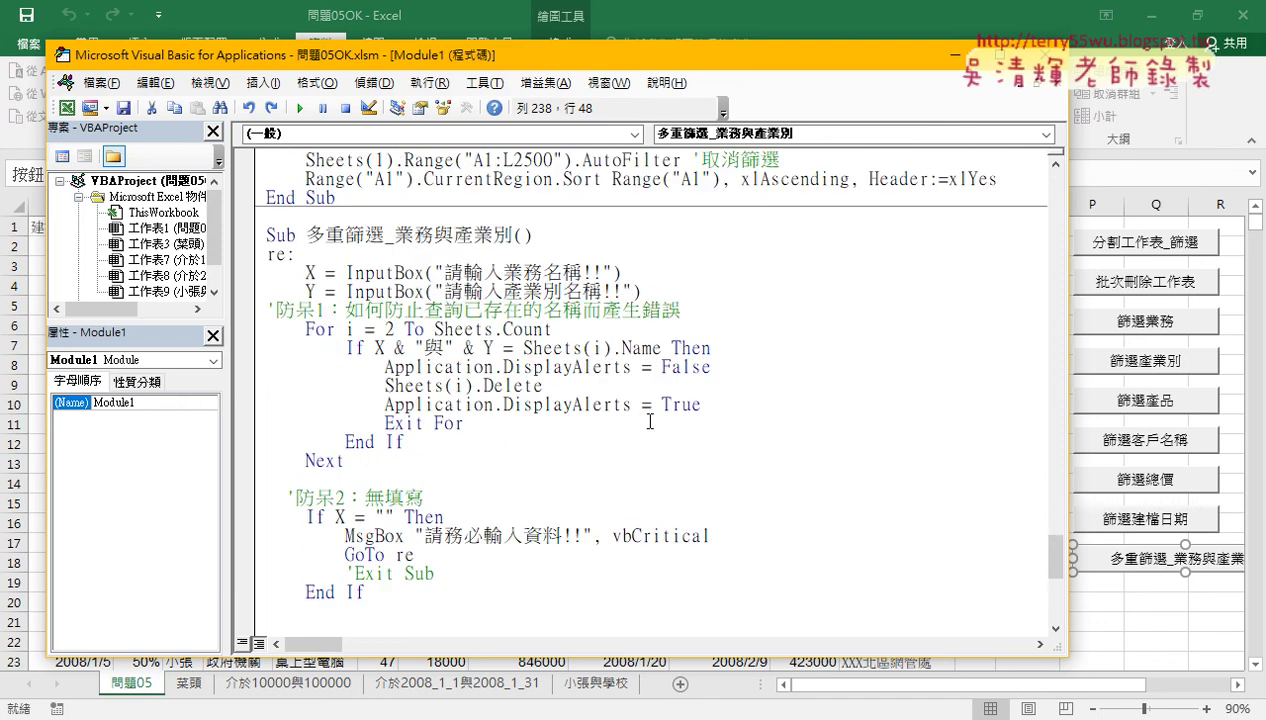
pyautogui.moveTo(424, 272); pyautogui.dragTo(345, 272)
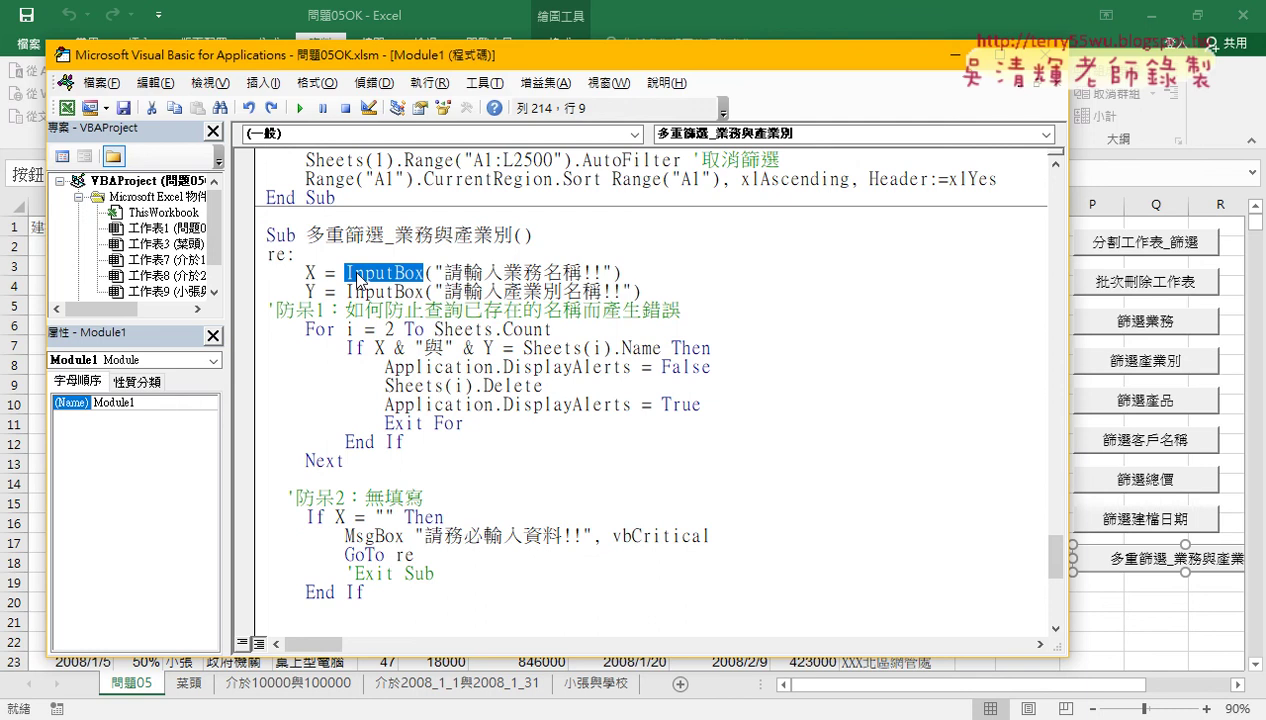
pyautogui.scroll(-3, 365, 290)
pyautogui.scroll(-2, 385, 308)
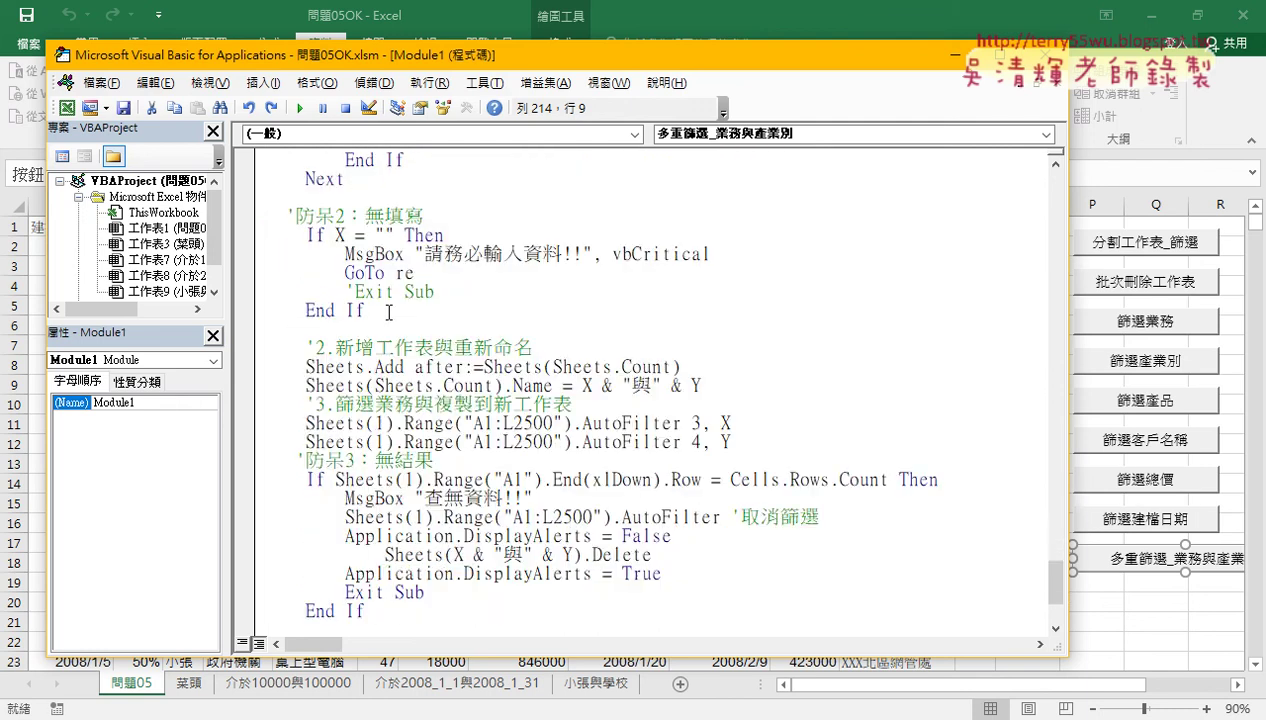
pyautogui.scroll(3, 391, 312)
pyautogui.scroll(1, 391, 312)
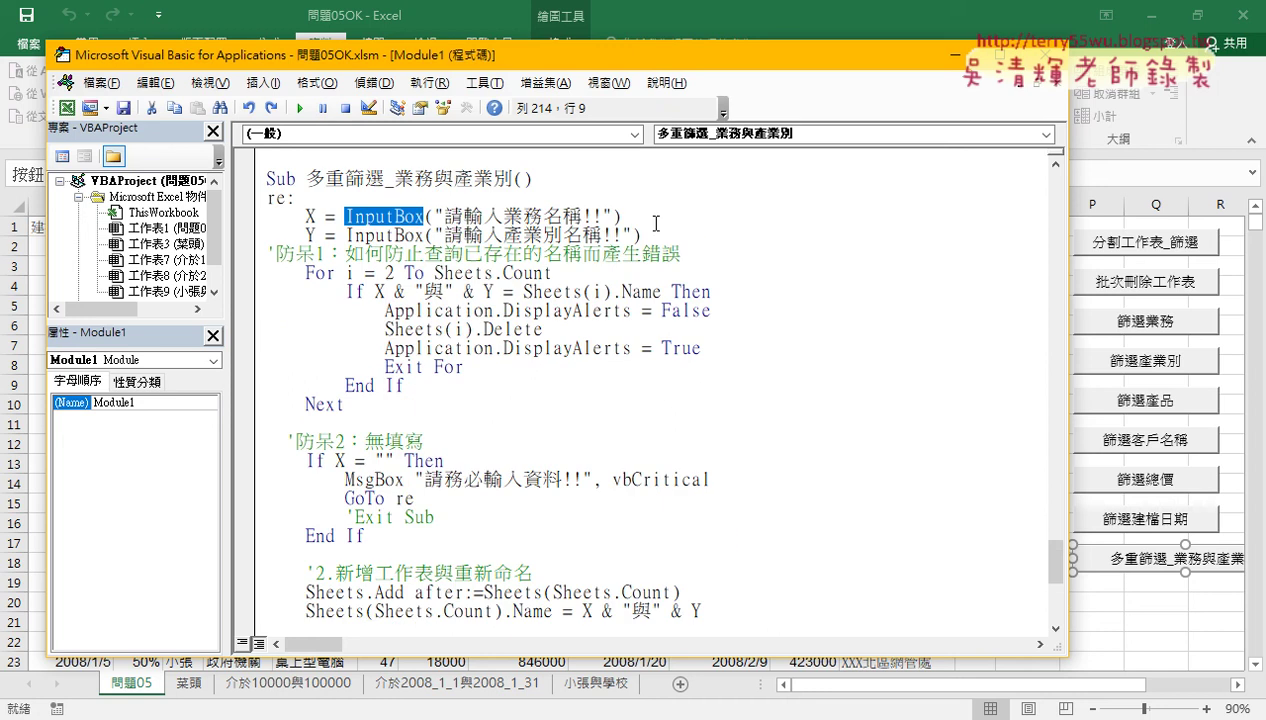
pyautogui.moveTo(640, 234); pyautogui.dragTo(252, 234)
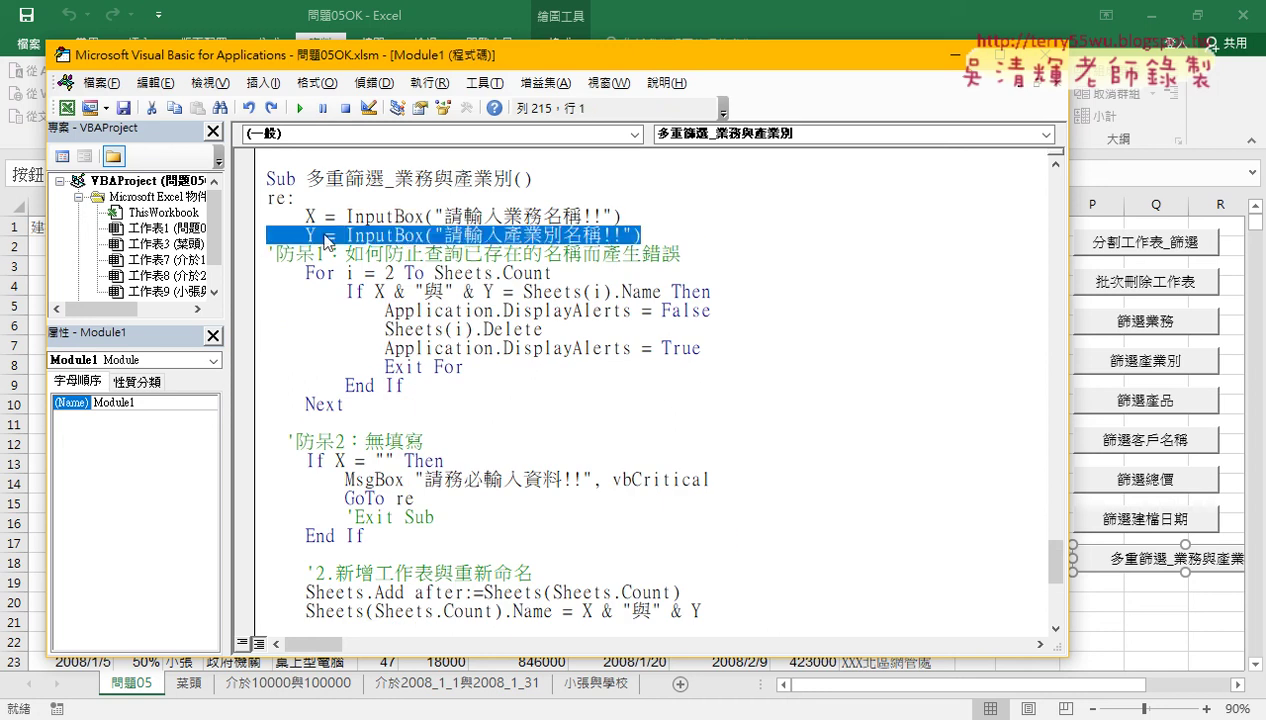
pyautogui.scroll(-4, 412, 338)
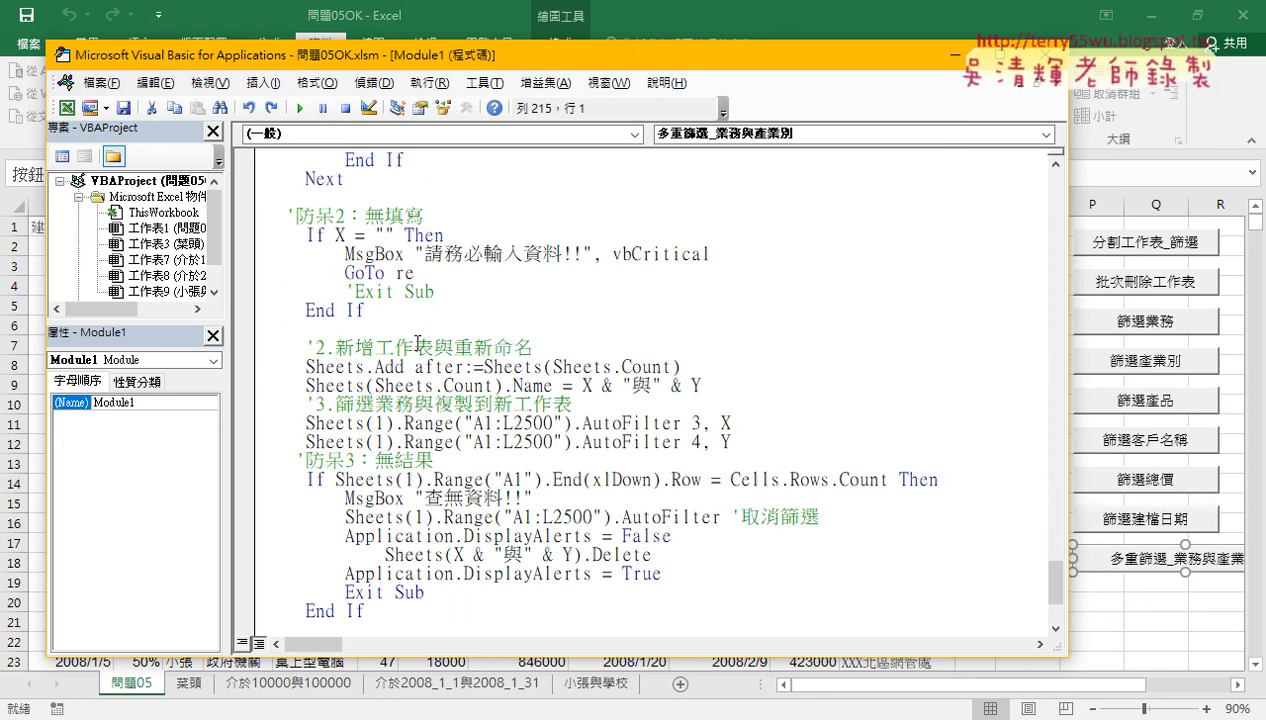
pyautogui.moveTo(745, 438); pyautogui.dragTo(195, 442)
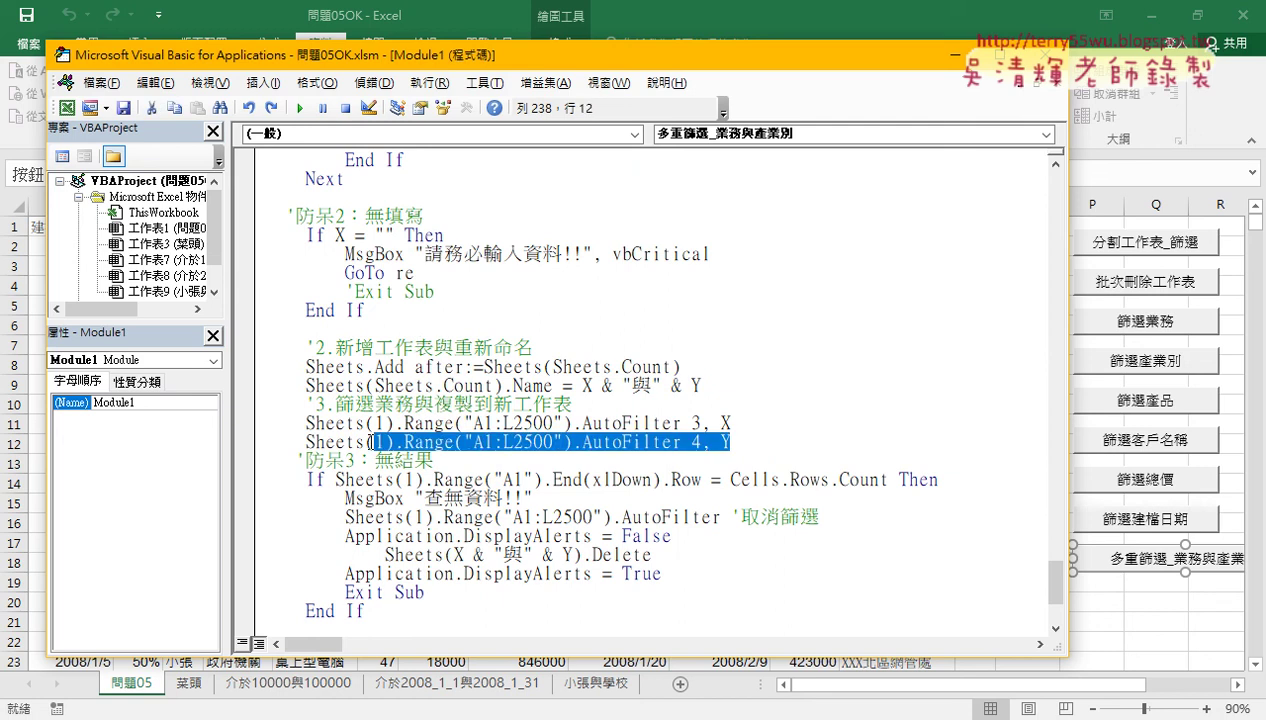